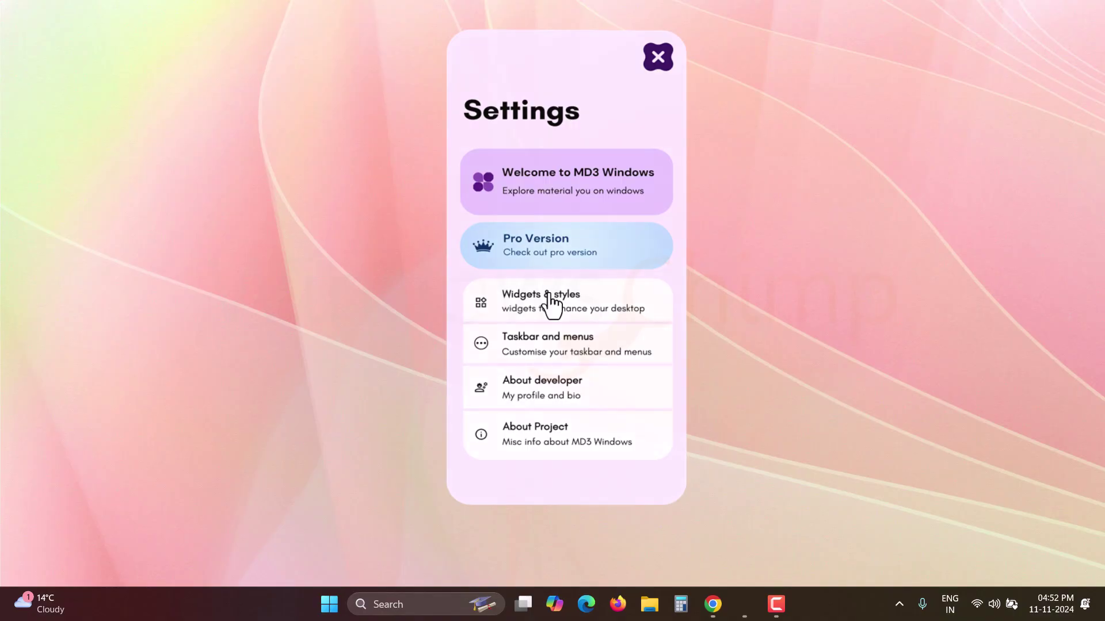
# Open the Clock widget's Style 1–8 choices from MD3's Widgets page.
pyautogui.click(550, 297)
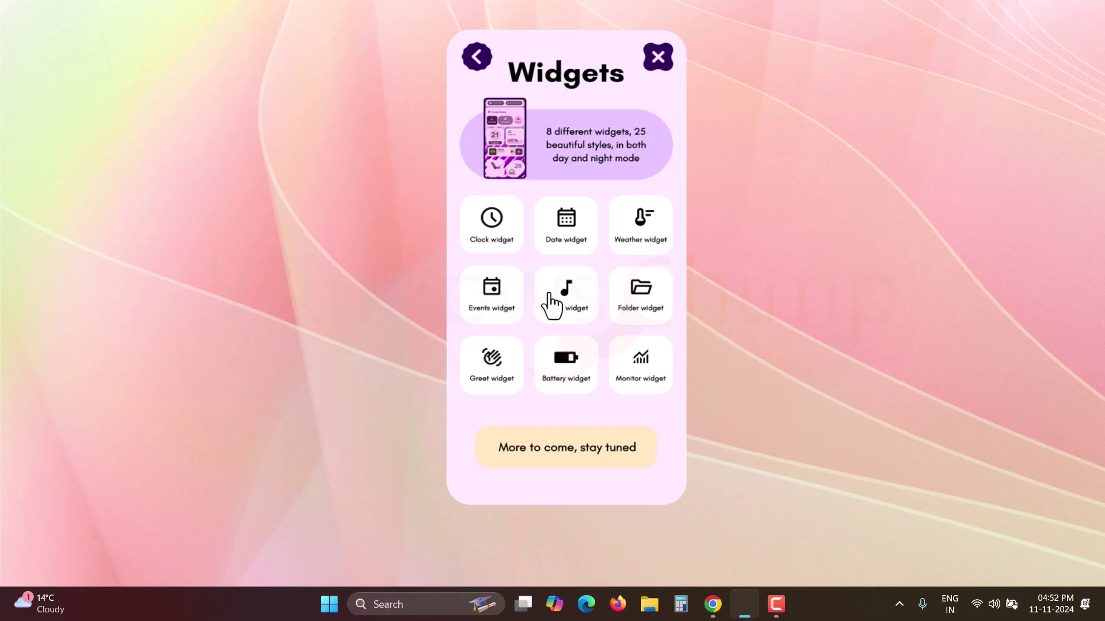
pyautogui.click(488, 218)
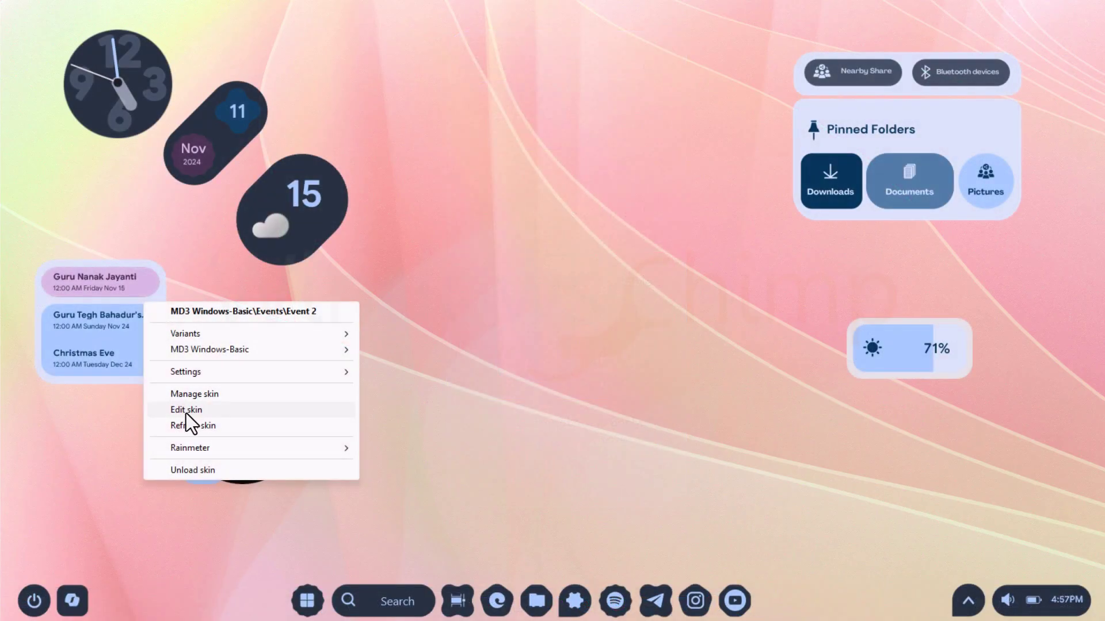
pyautogui.click(187, 425)
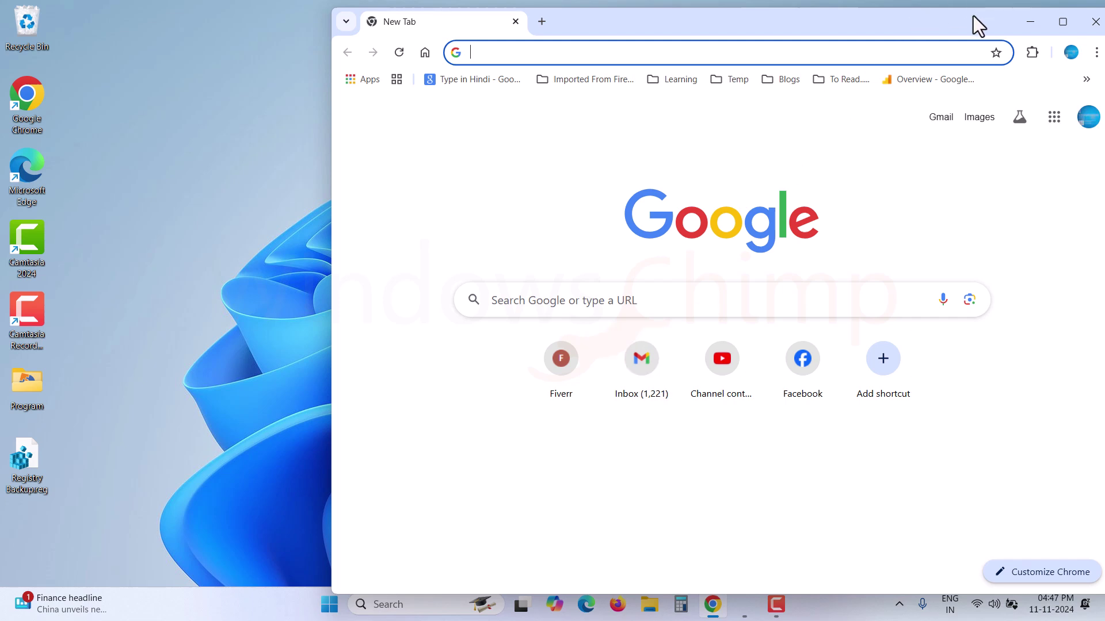
# Search 'rainmeter' in the maximized browser, then download the 4.5.20 installer from rainmeter.net.
pyautogui.doubleClick(973, 16)
pyautogui.write('ra')
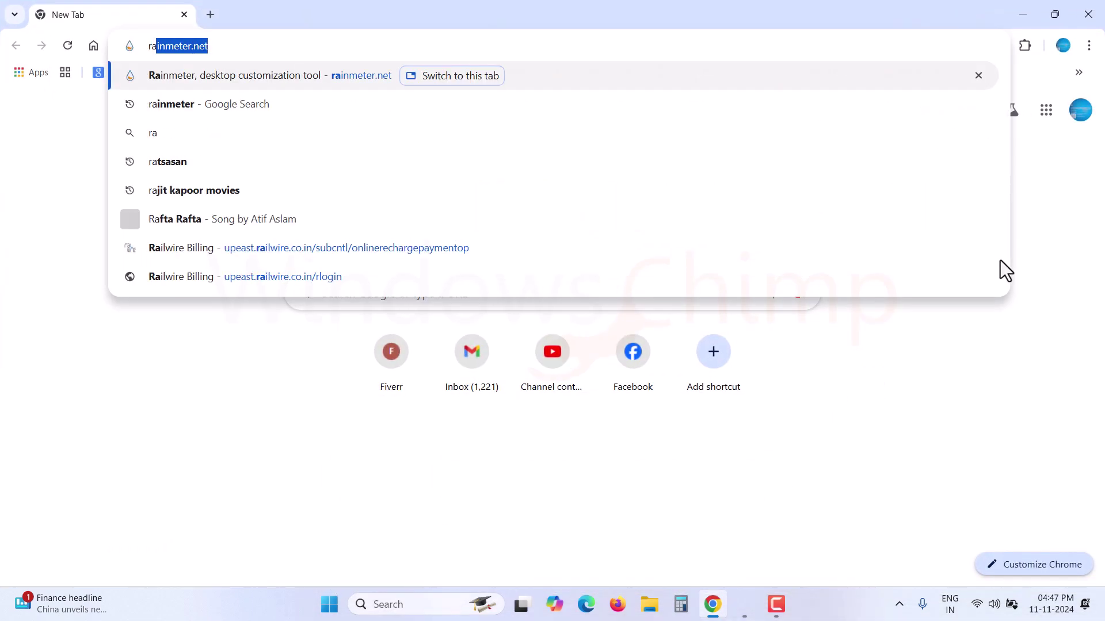
pyautogui.write('inmeter')
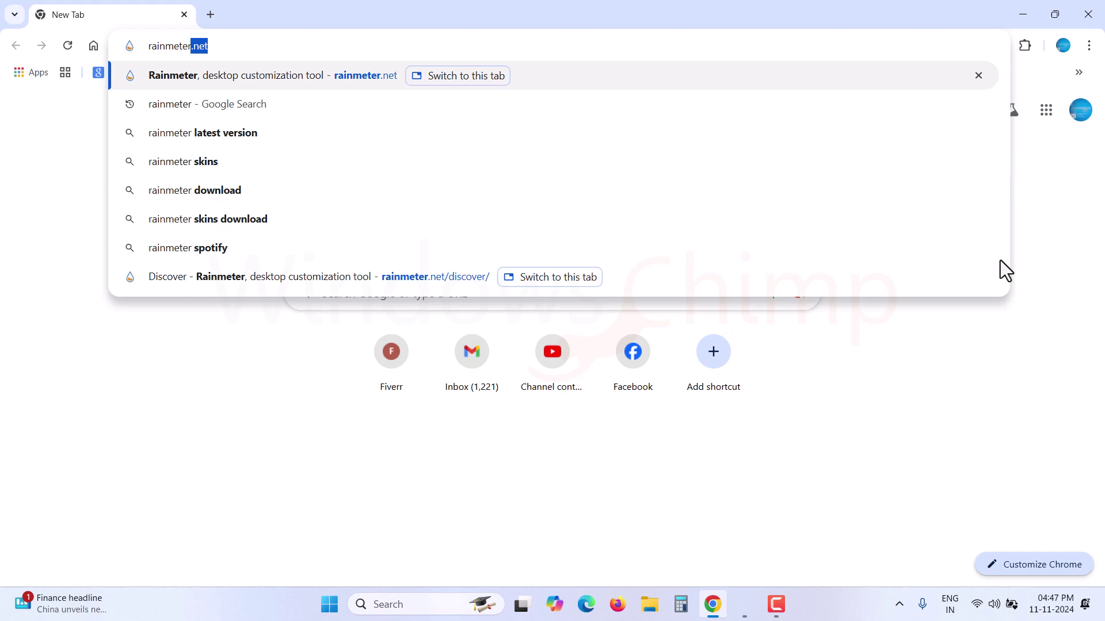
pyautogui.press('BackSpace')
pyautogui.press('Return')
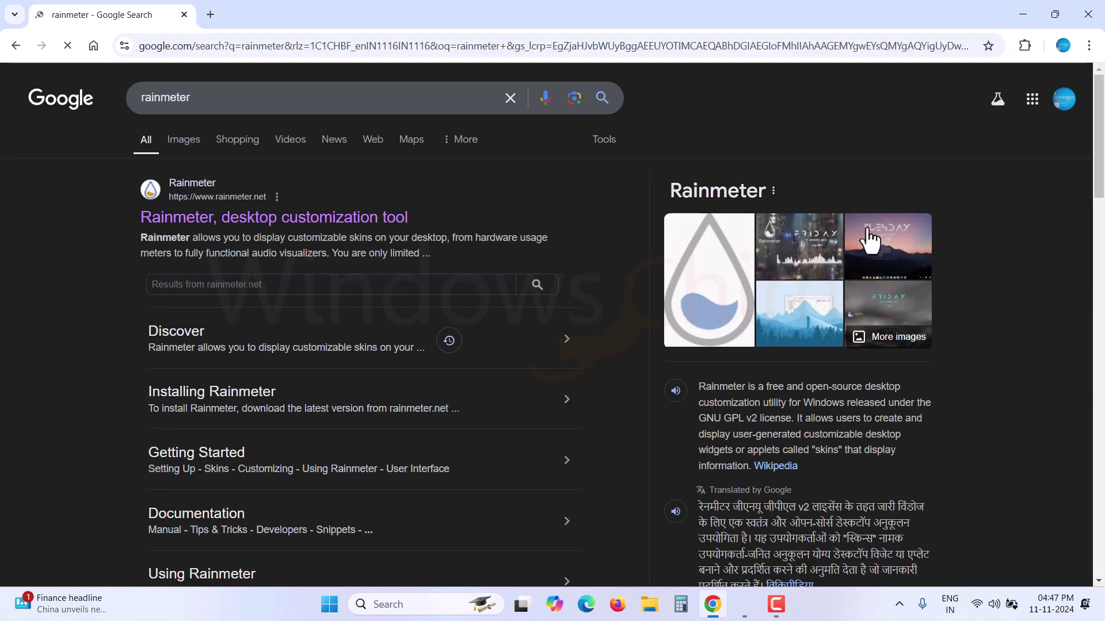
pyautogui.click(219, 211)
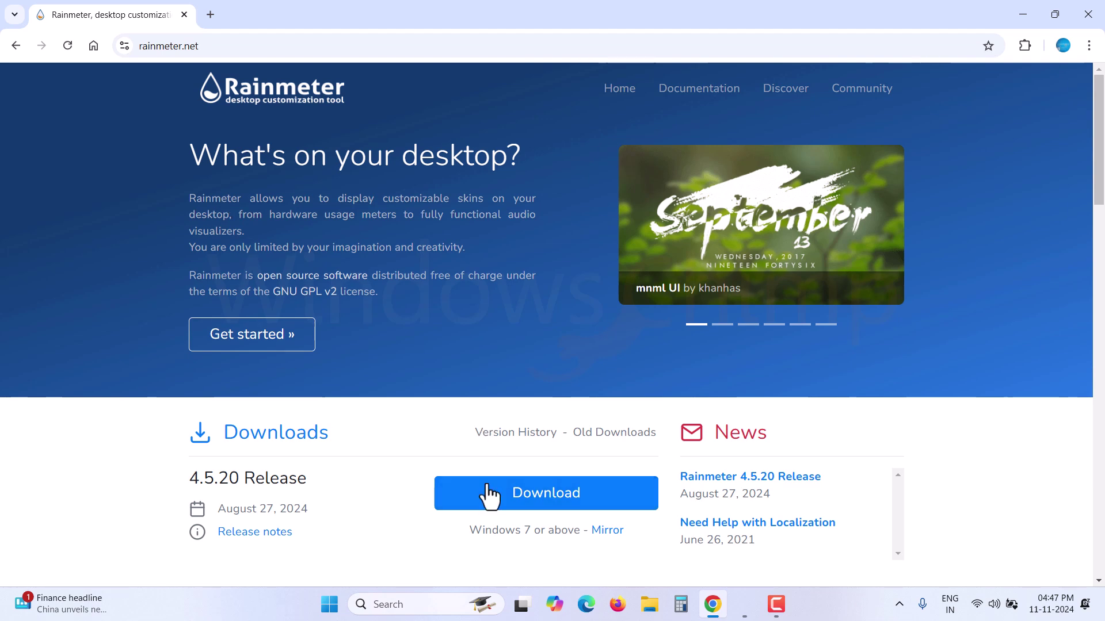
pyautogui.click(538, 505)
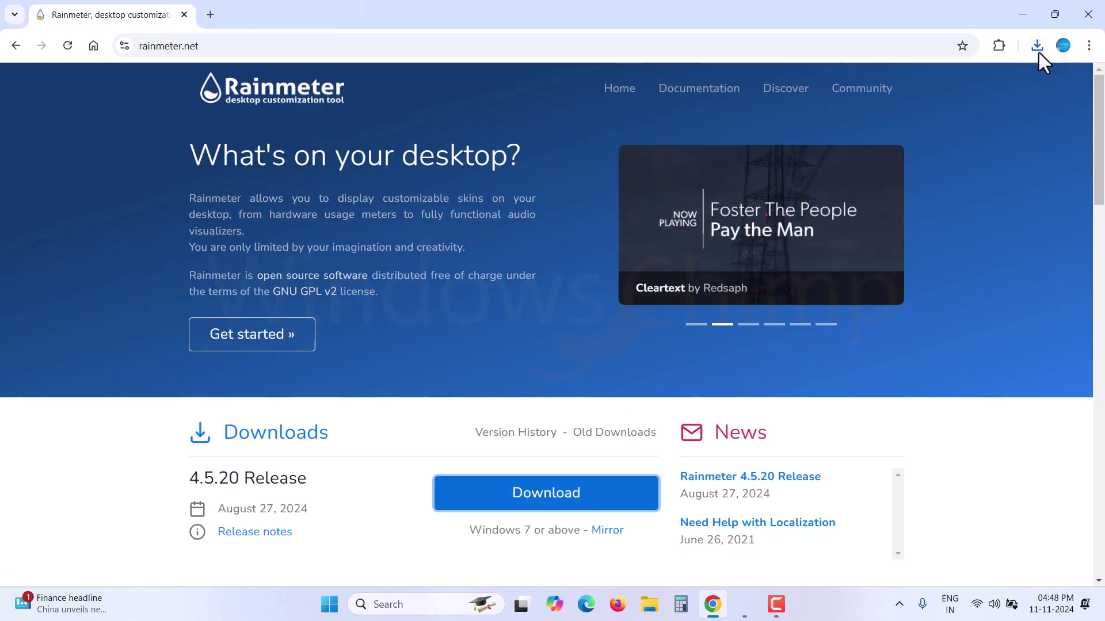
# Install Rainmeter in English with default options and launch it.
pyautogui.click(1038, 53)
pyautogui.click(935, 114)
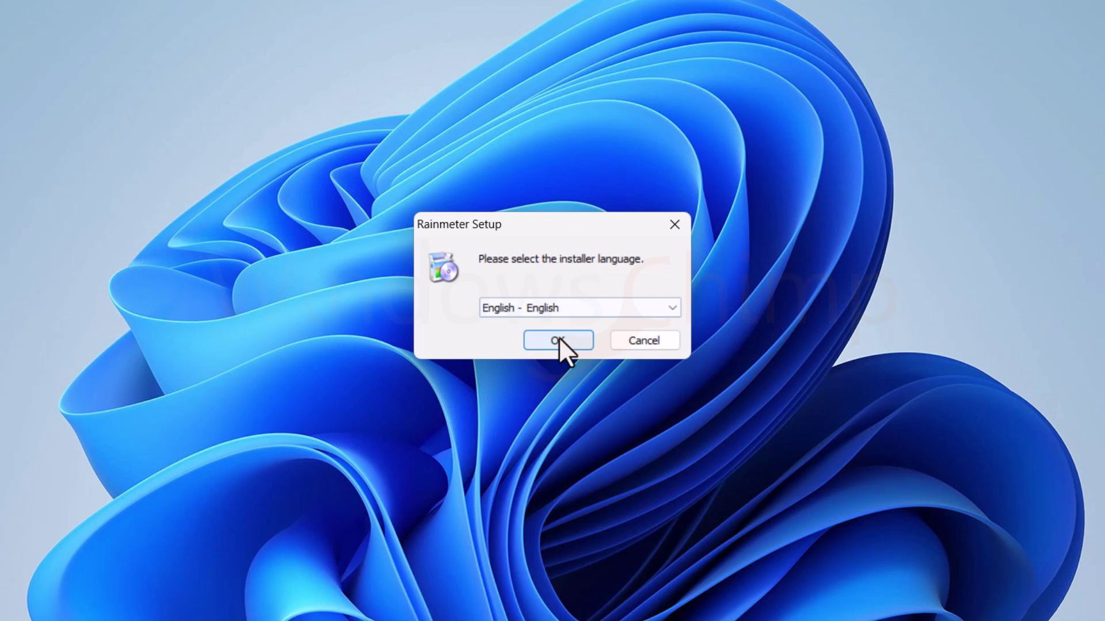
pyautogui.click(559, 338)
pyautogui.click(671, 473)
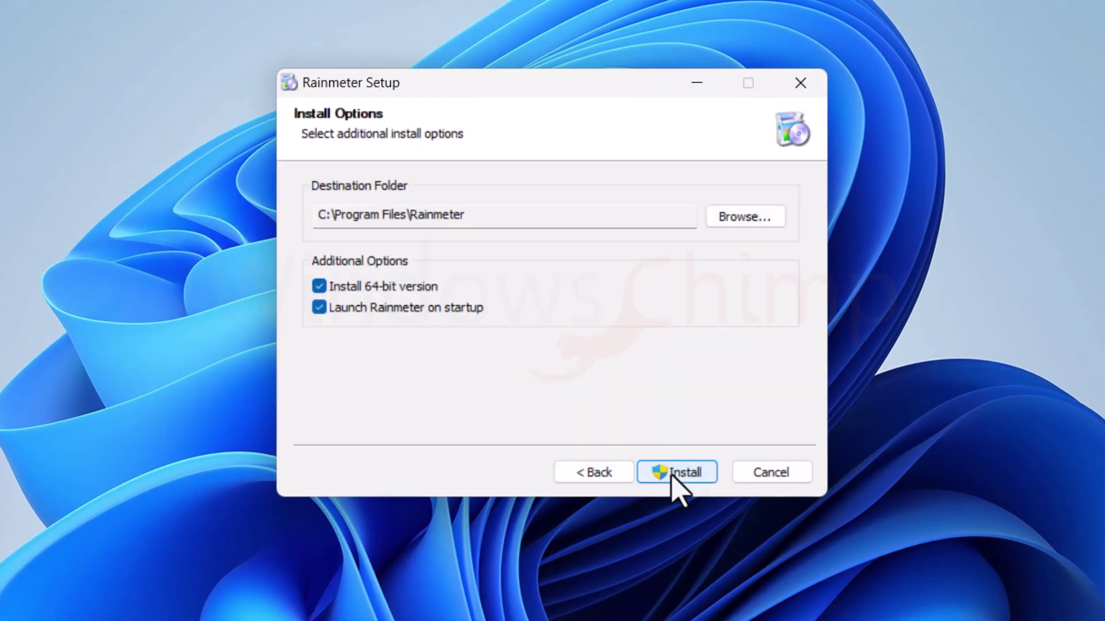
pyautogui.click(486, 467)
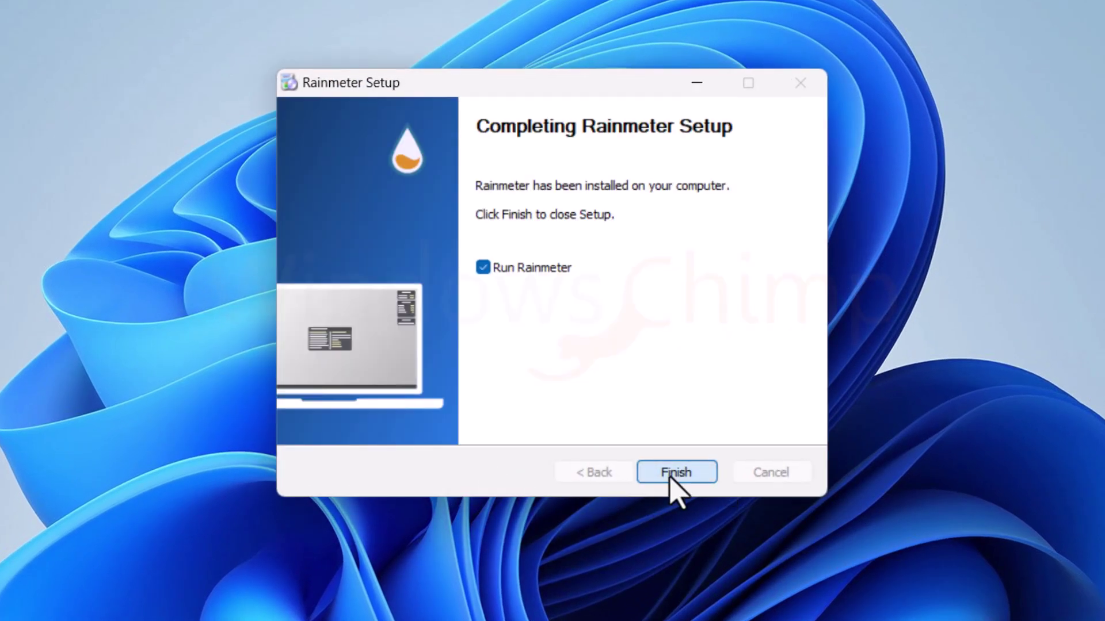
pyautogui.click(669, 478)
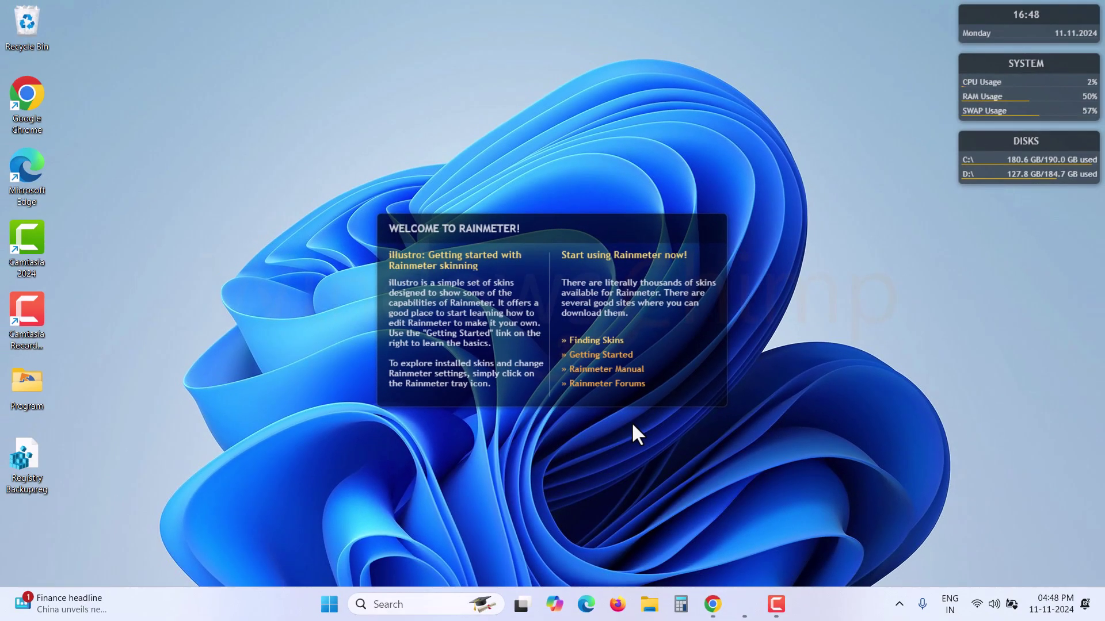
pyautogui.click(898, 604)
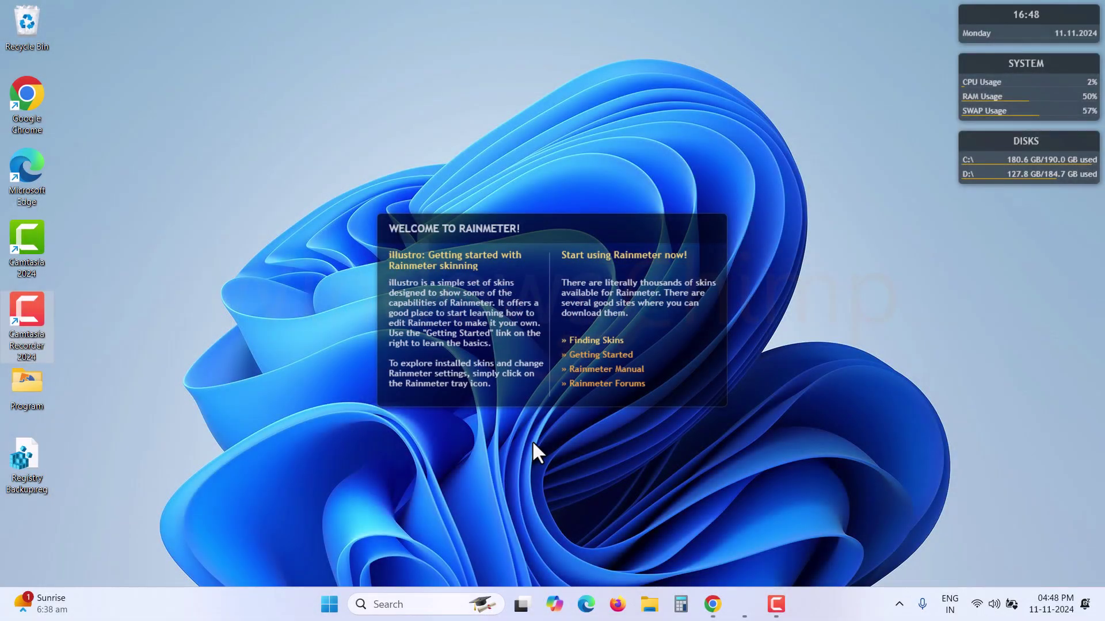
# Search 'md3 github' in a new tab and open the Runixe786/MD3-Windows repository.
pyautogui.click(711, 602)
pyautogui.click(198, 38)
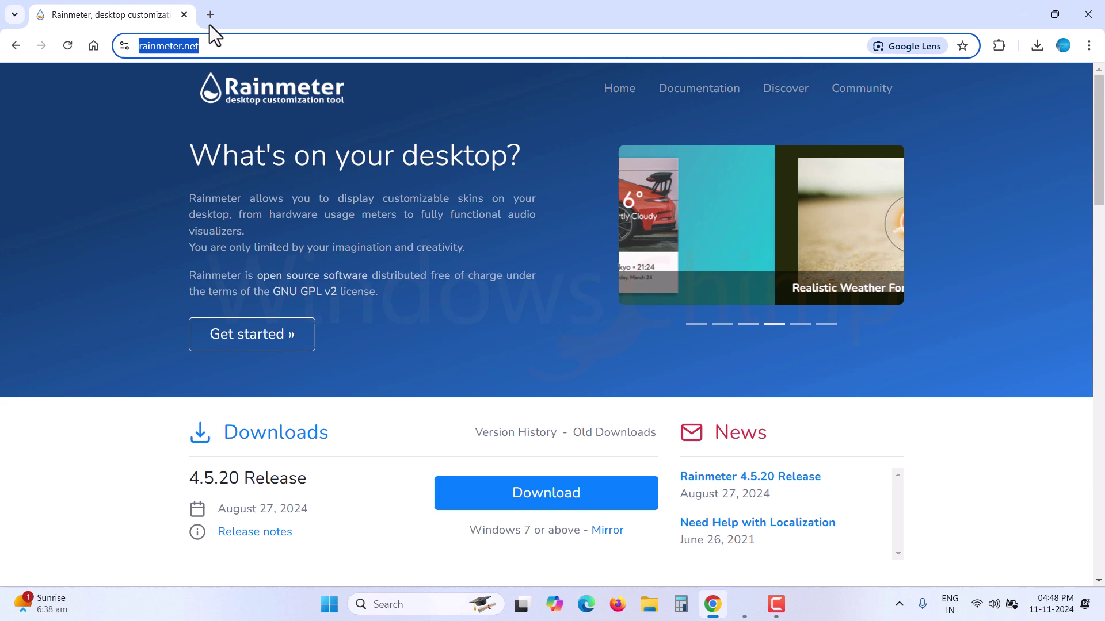
pyautogui.click(208, 15)
pyautogui.write('md3 g')
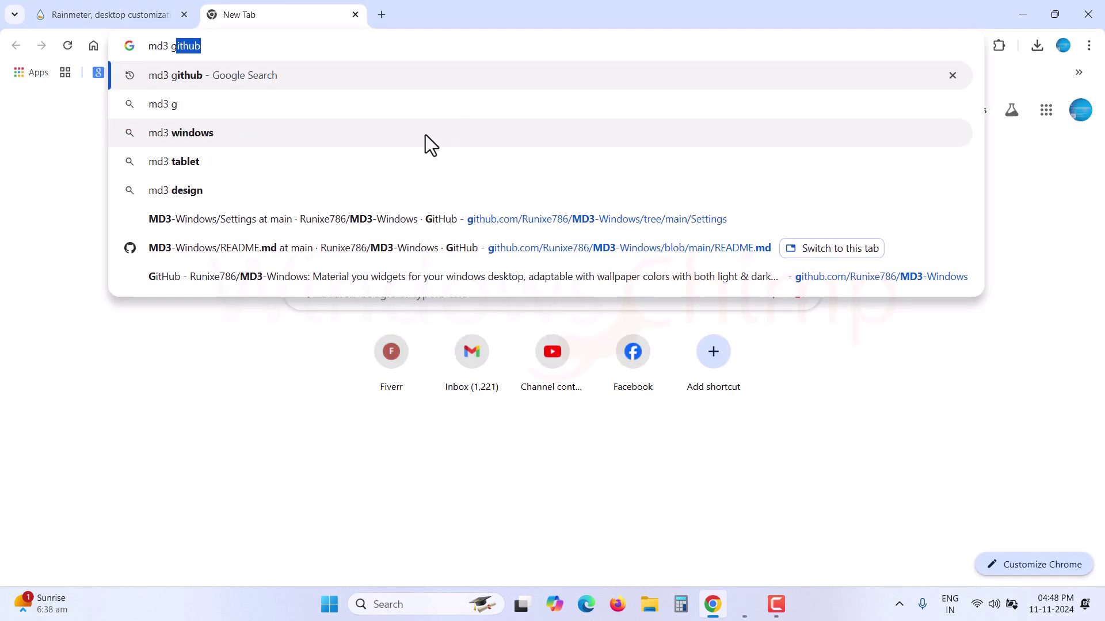
pyautogui.write('ithub')
pyautogui.press('Return')
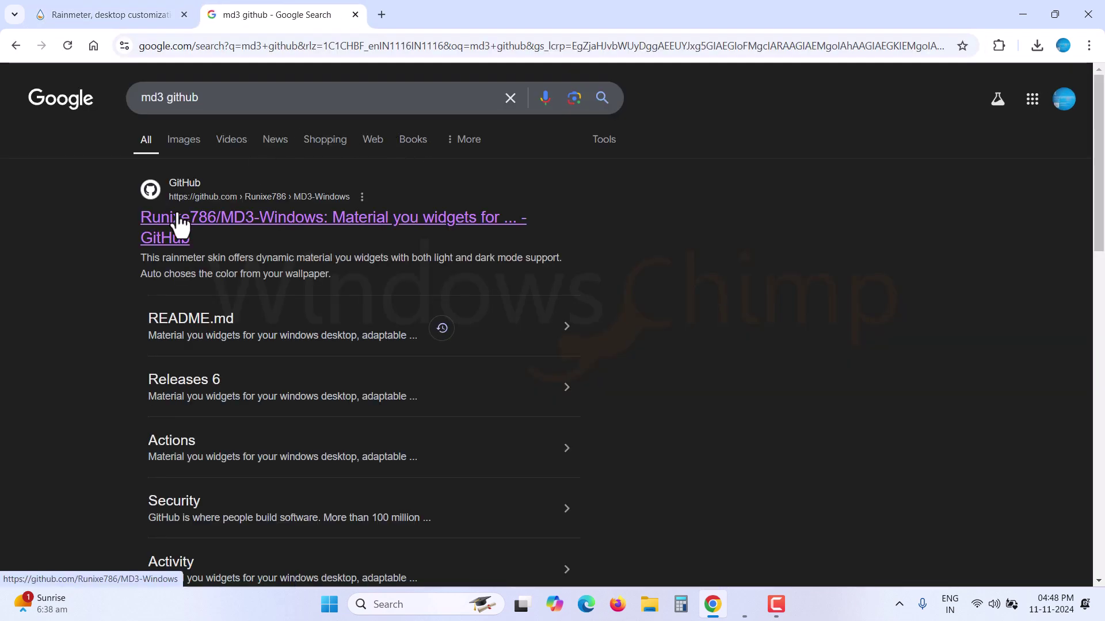
pyautogui.click(179, 226)
pyautogui.scroll(-8, 424, 365)
pyautogui.scroll(-5, 423, 365)
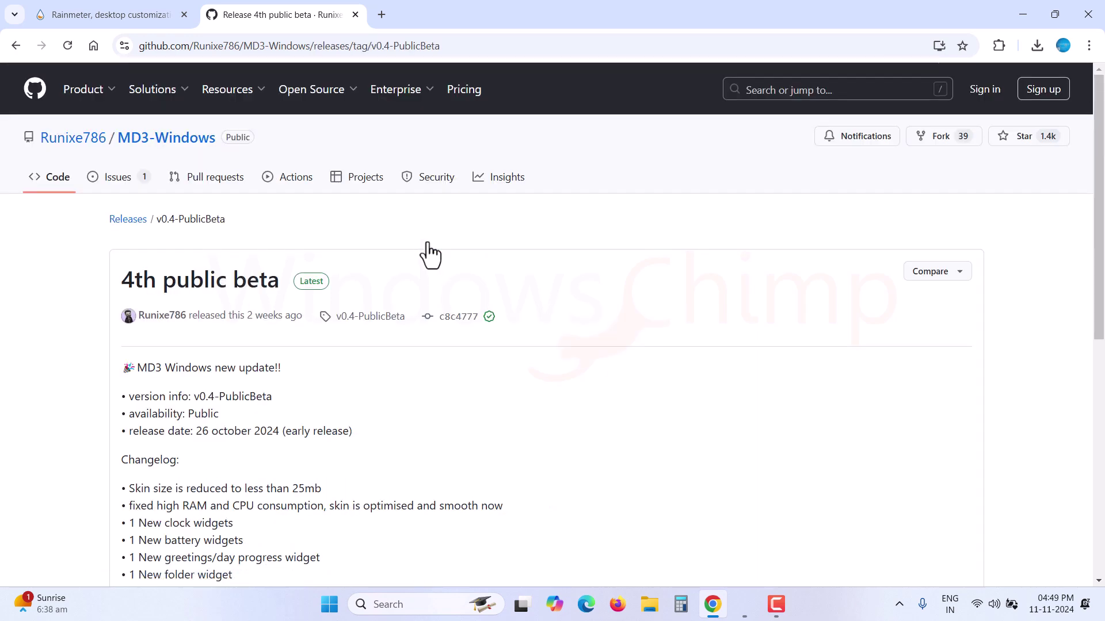
pyautogui.scroll(-4, 431, 375)
pyautogui.scroll(-2, 431, 376)
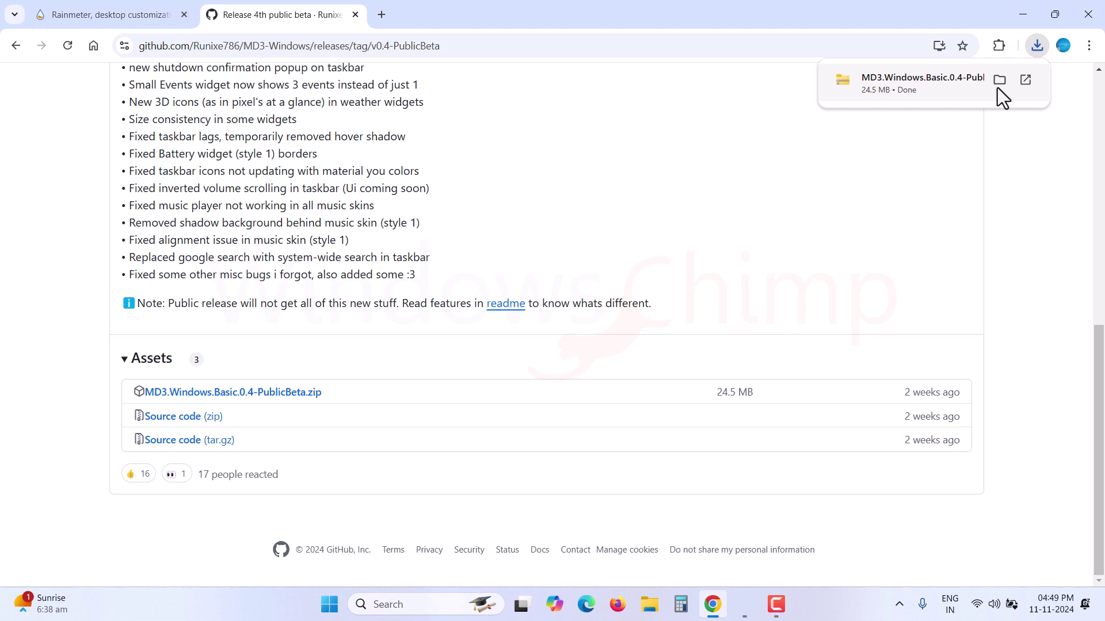
# Extract the MD3 Windows Basic 0.4 zip and install its MD3 Windows Basic .rmskin package.
pyautogui.click(999, 80)
pyautogui.rightClick(322, 216)
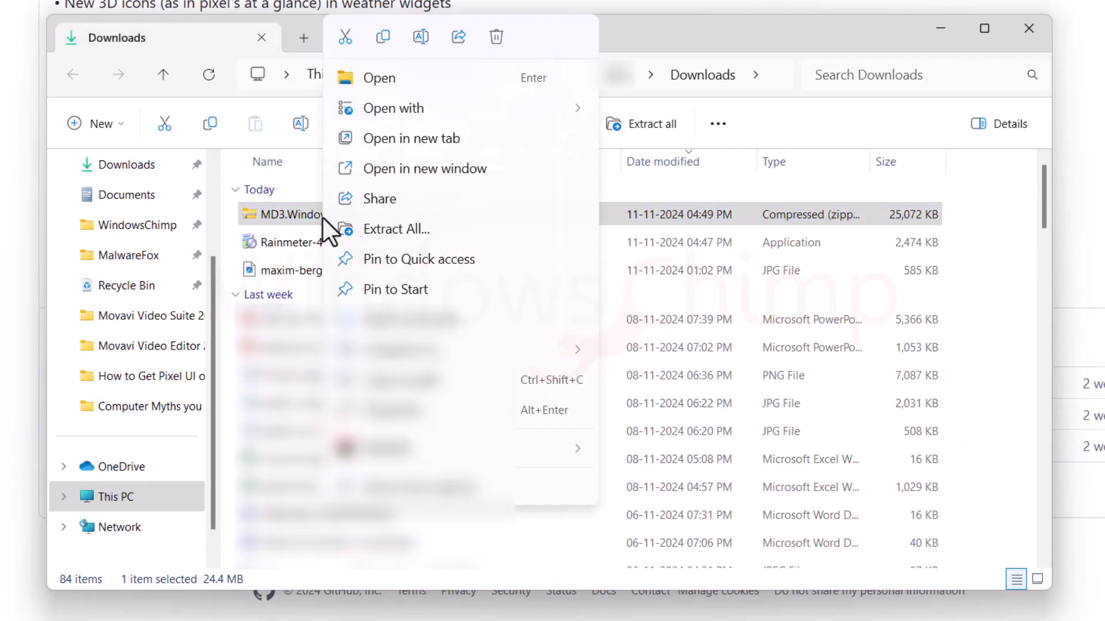
pyautogui.click(426, 233)
pyautogui.click(776, 453)
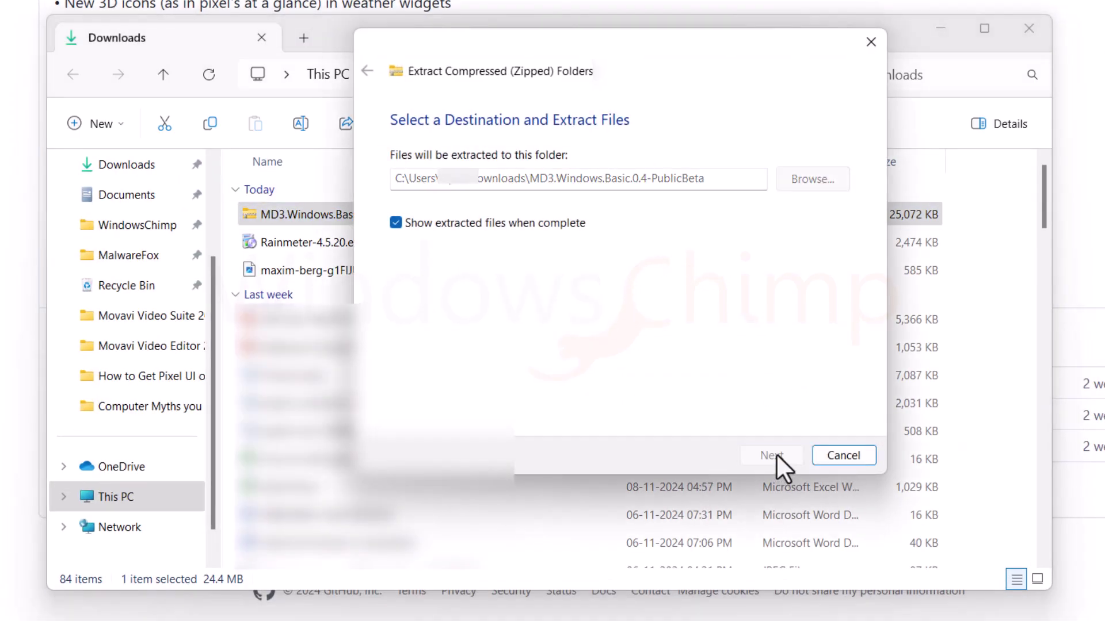
pyautogui.doubleClick(414, 242)
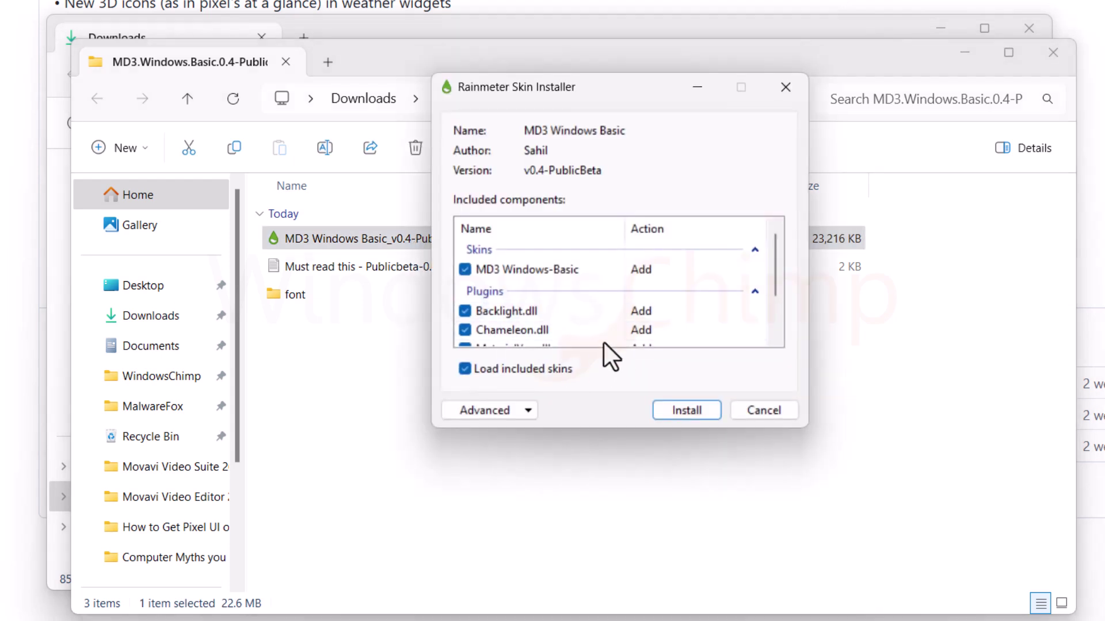
pyautogui.scroll(-3, 596, 332)
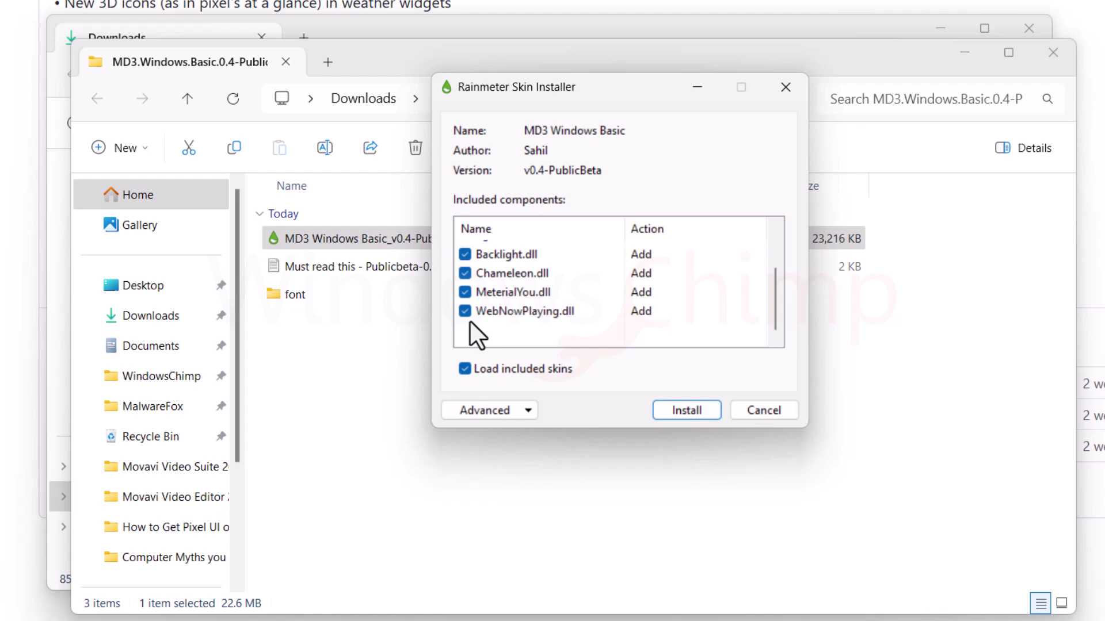
pyautogui.scroll(3, 503, 315)
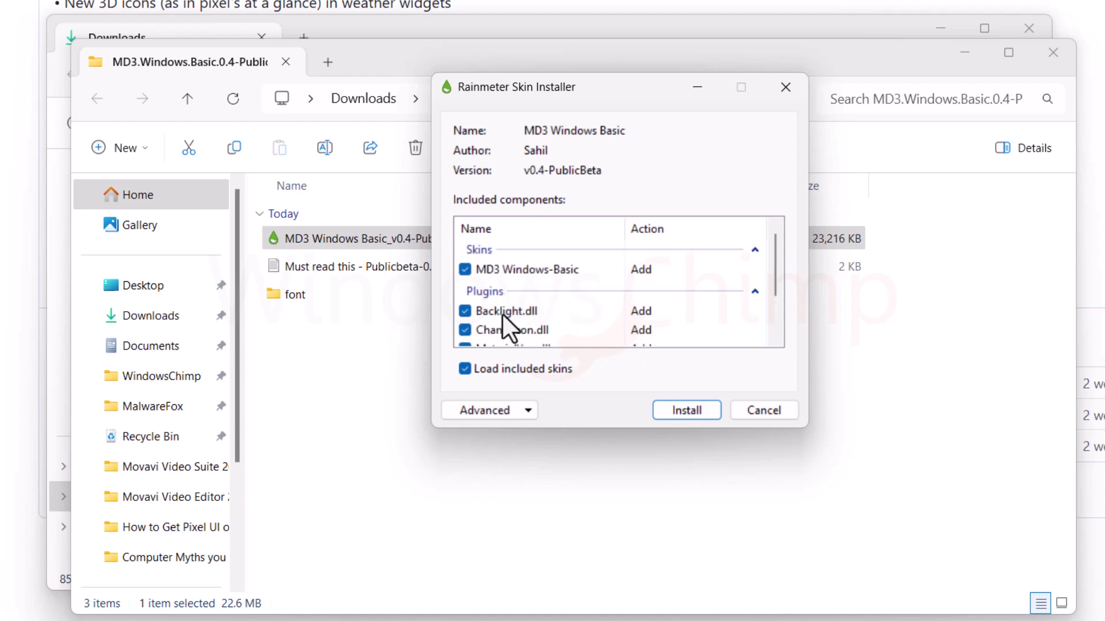
pyautogui.click(672, 409)
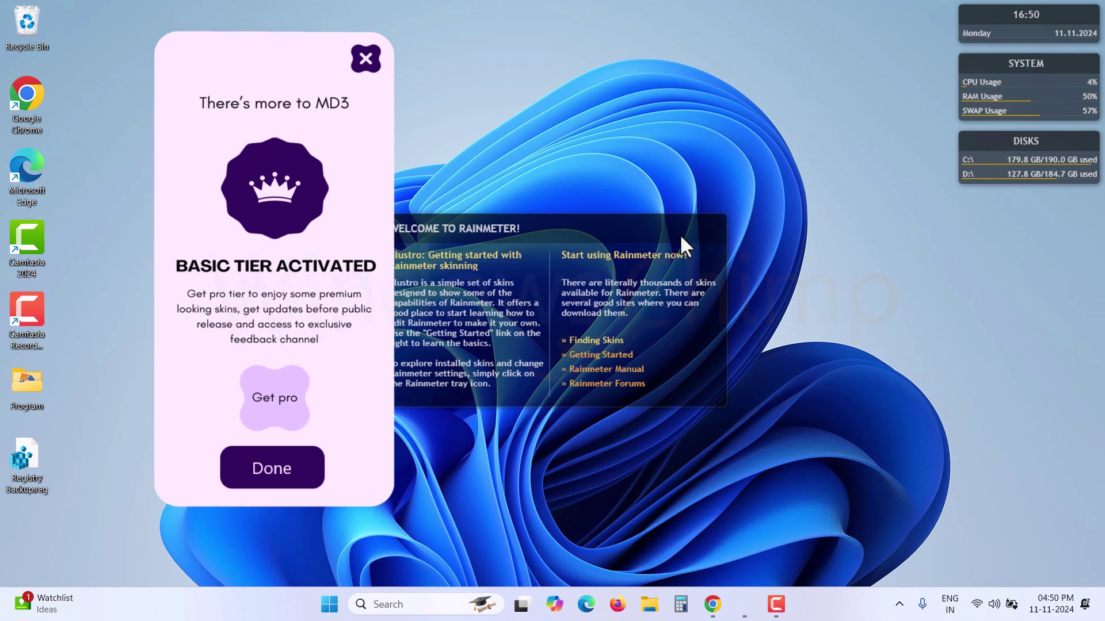
# Switch Windows to dark mode in the Personalization colour settings.
pyautogui.click(329, 610)
pyautogui.click(723, 244)
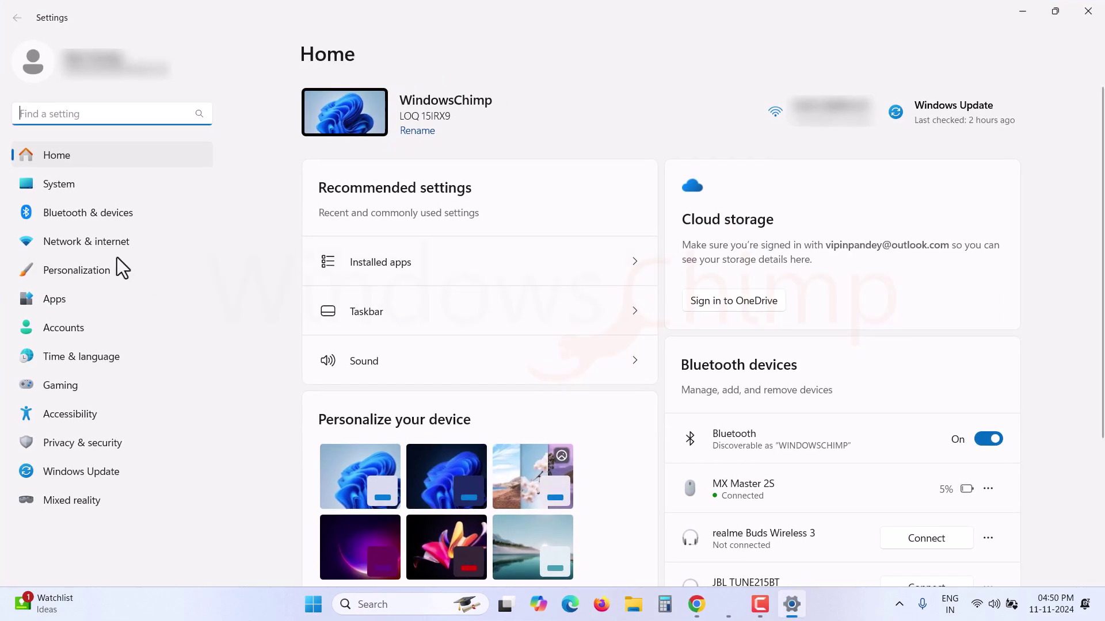
pyautogui.click(117, 269)
pyautogui.click(489, 327)
pyautogui.click(939, 255)
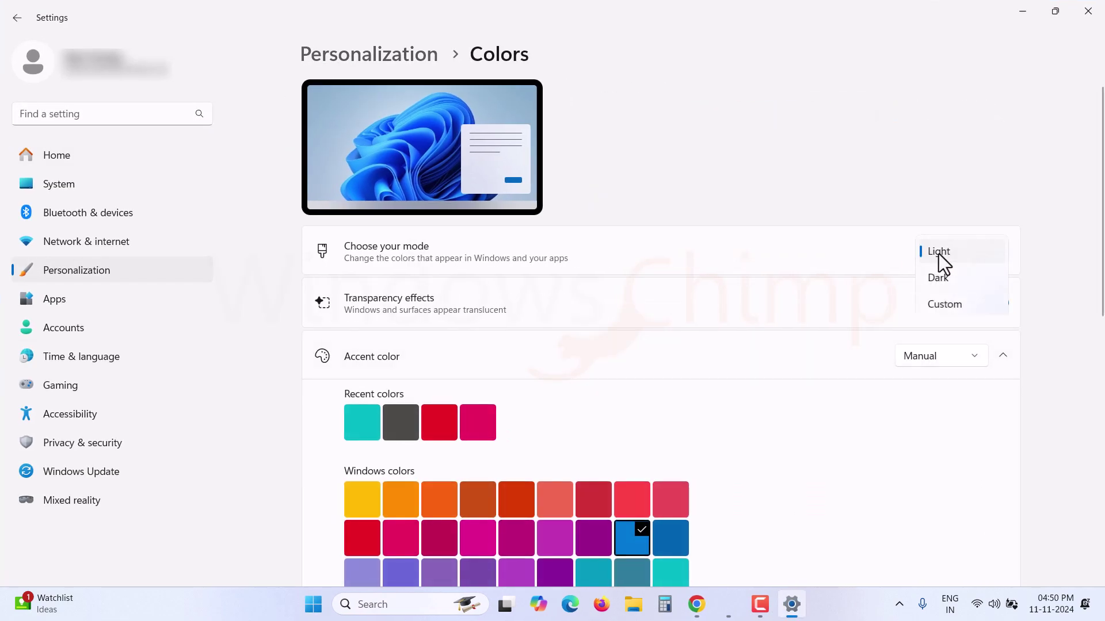
pyautogui.click(939, 277)
pyautogui.click(1087, 11)
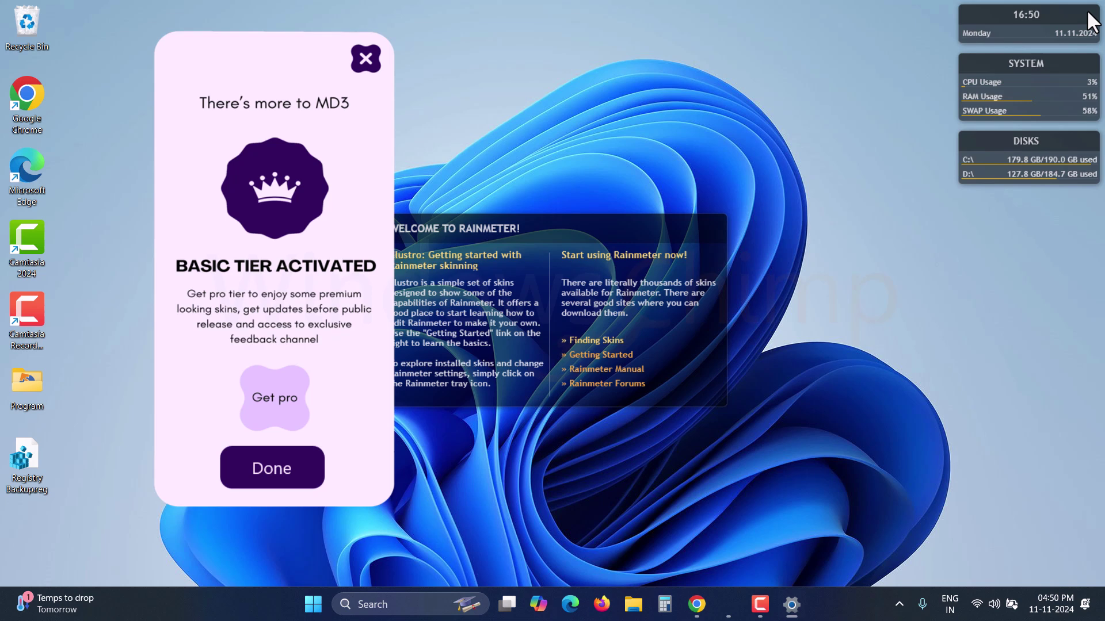
# Hide the desktop icons and unload the default welcome and clock Rainmeter widgets.
pyautogui.rightClick(544, 102)
pyautogui.moveTo(596, 120)
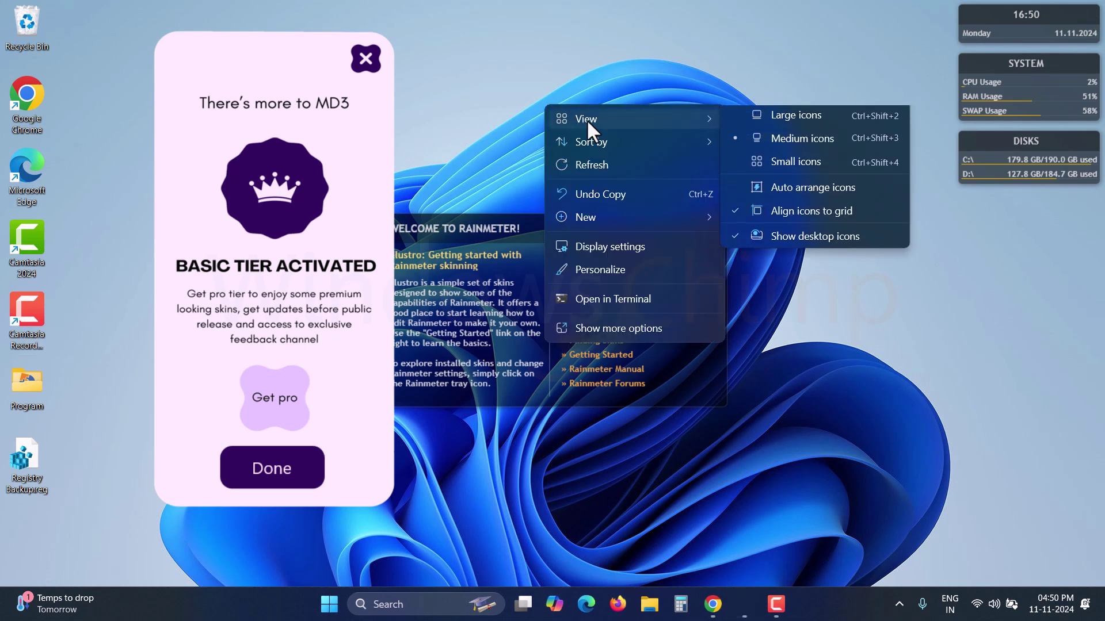
pyautogui.click(770, 240)
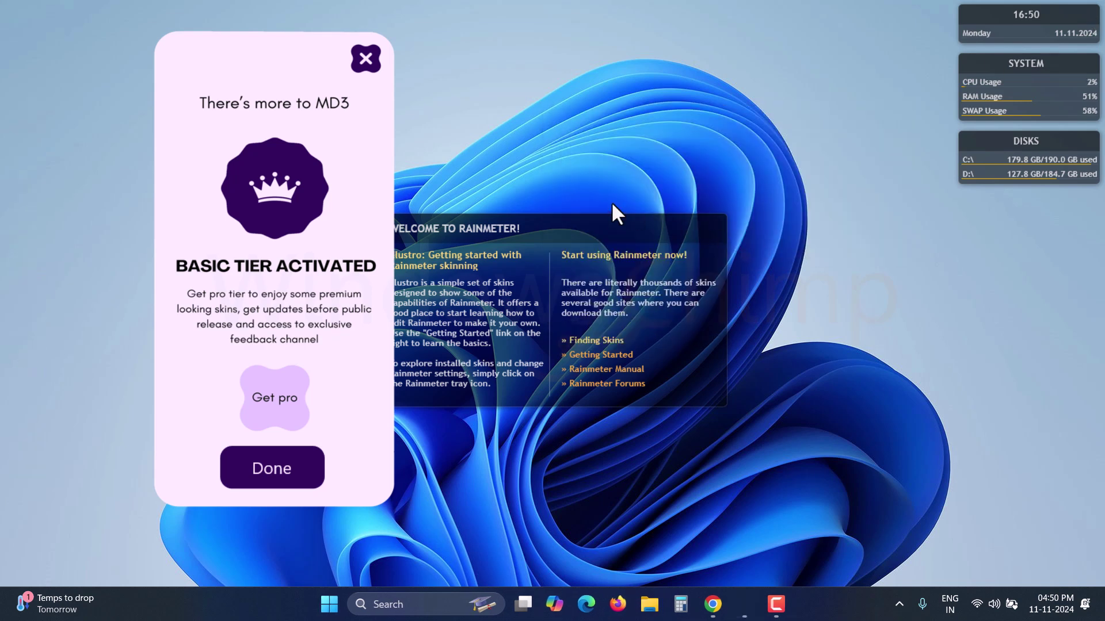
pyautogui.rightClick(568, 232)
pyautogui.click(595, 399)
pyautogui.rightClick(1083, 14)
pyautogui.click(1043, 201)
pyautogui.rightClick(1006, 47)
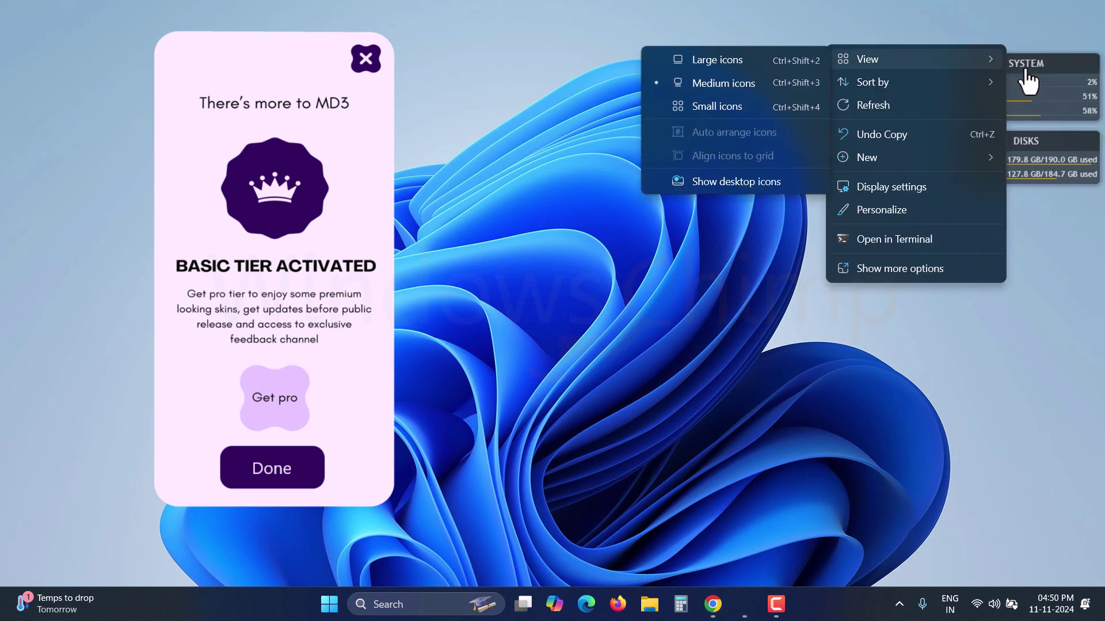
# Set the pink image from Downloads as the desktop background through Photos.
pyautogui.click(650, 604)
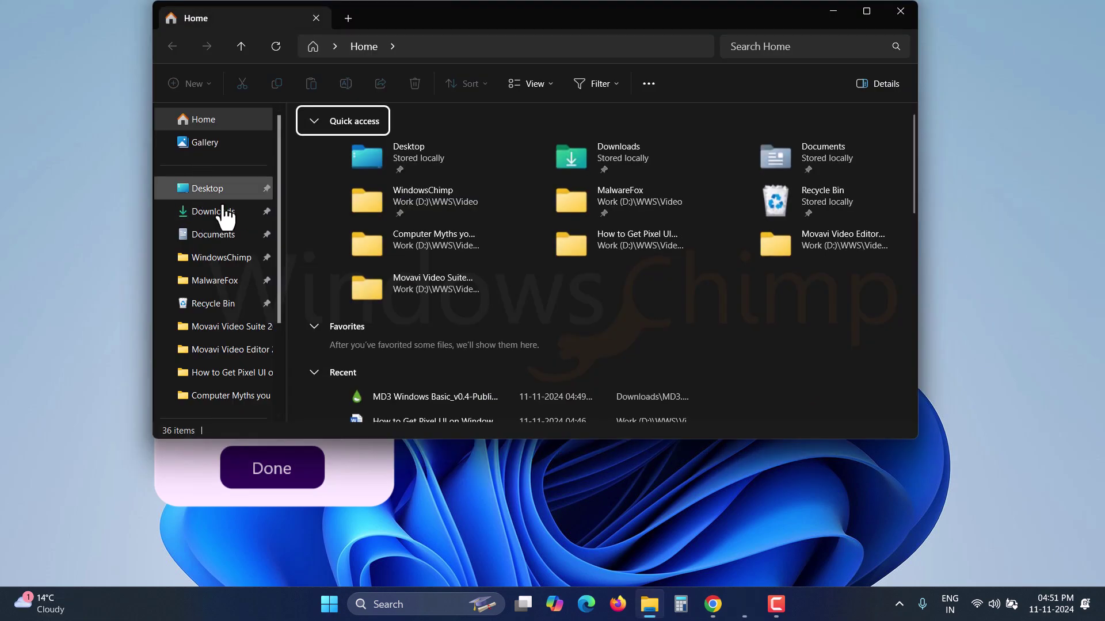
pyautogui.click(225, 211)
pyautogui.rightClick(363, 195)
pyautogui.click(406, 159)
pyautogui.click(376, 146)
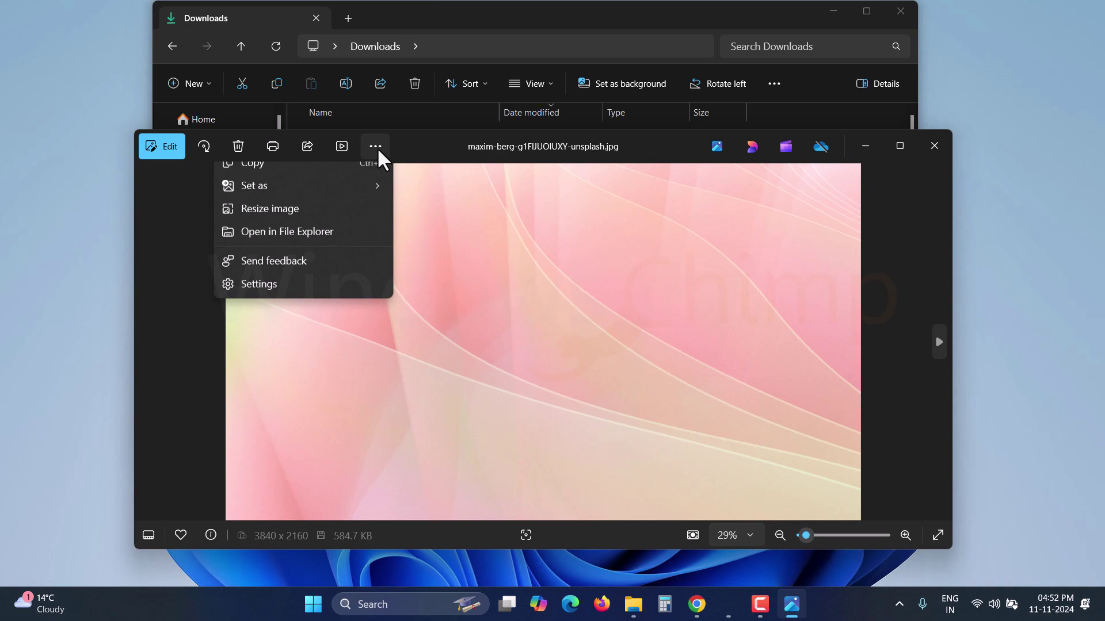
pyautogui.click(446, 247)
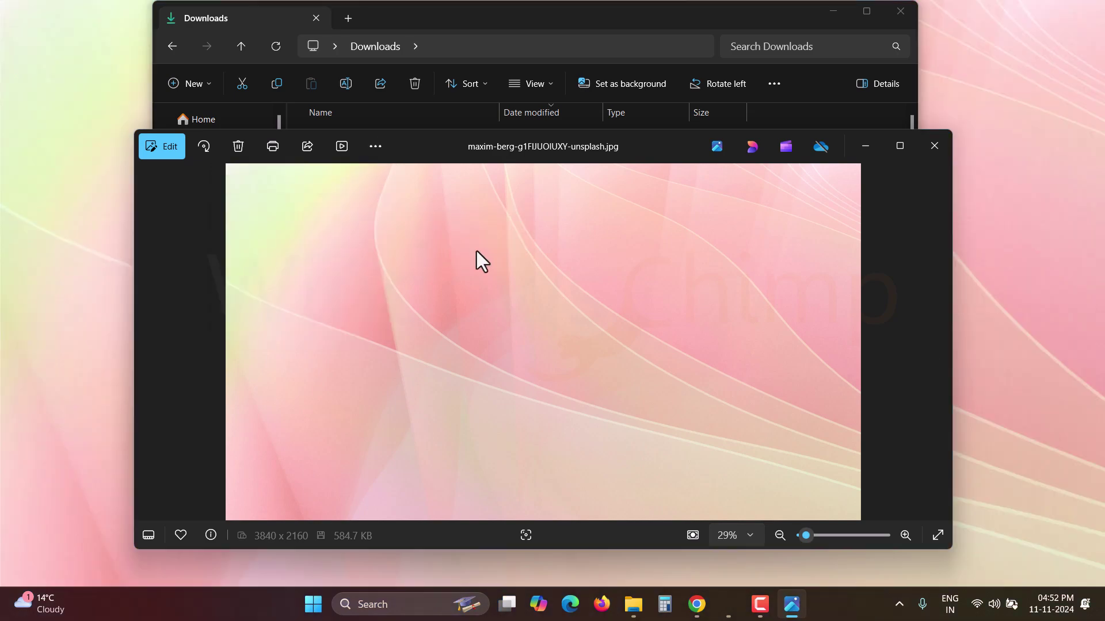
pyautogui.click(935, 146)
# Close Downloads, dismiss the Basic tier notice, and centre the MD3 settings panel.
pyautogui.click(900, 12)
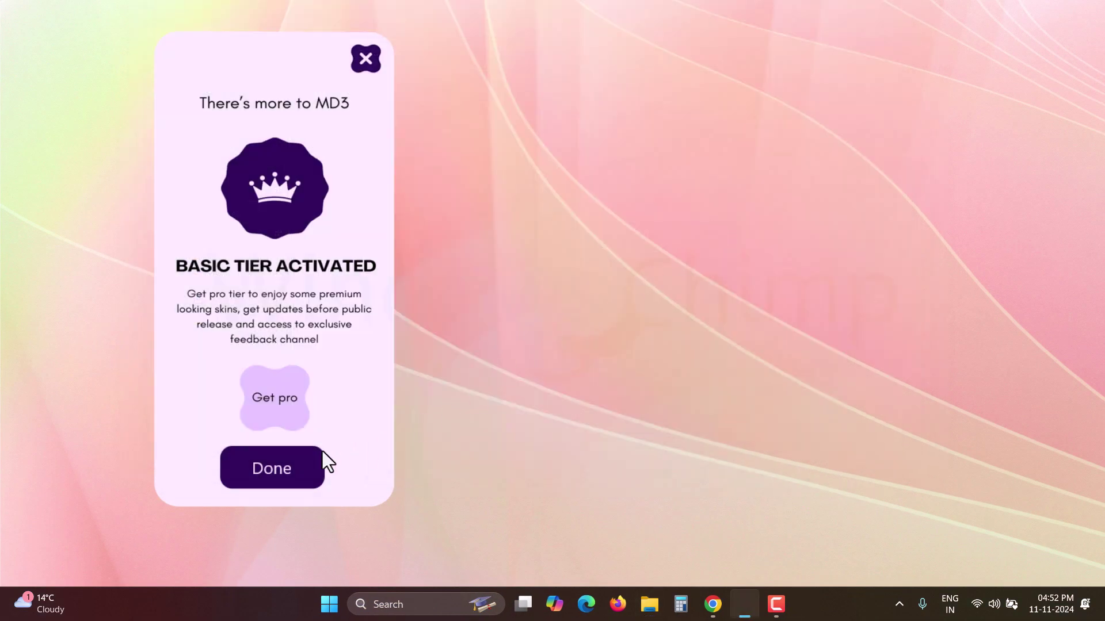
pyautogui.click(268, 476)
pyautogui.moveTo(228, 51)
pyautogui.mouseDown()
pyautogui.moveTo(600, 46)
pyautogui.moveTo(512, 55)
pyautogui.mouseUp()
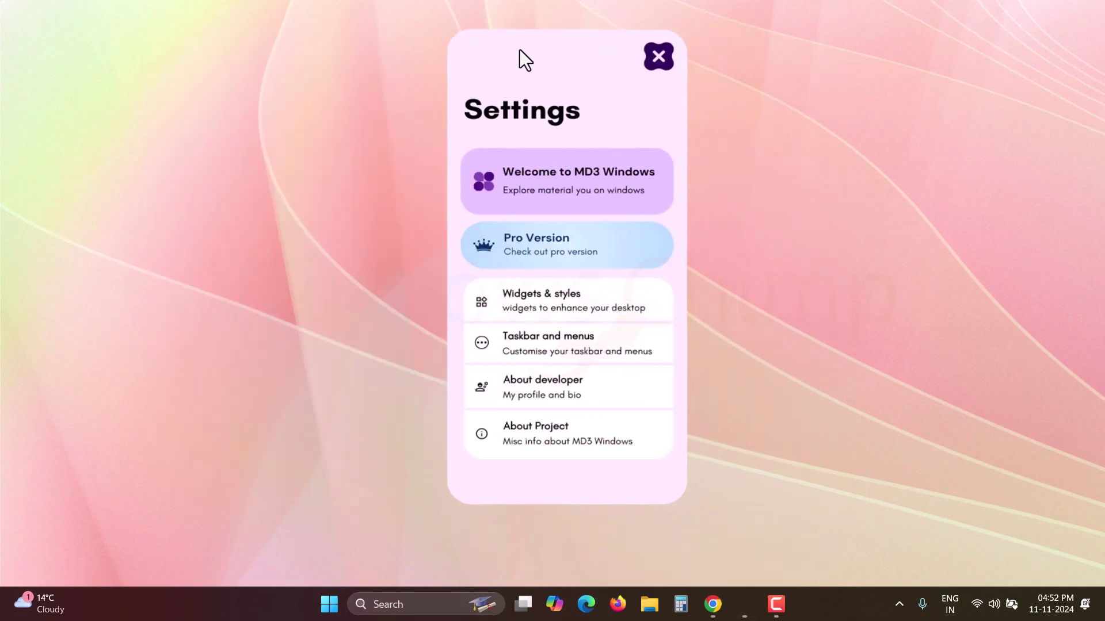
# Add the blue analog clock widget after trying other clock styles, nudging it right.
pyautogui.click(550, 304)
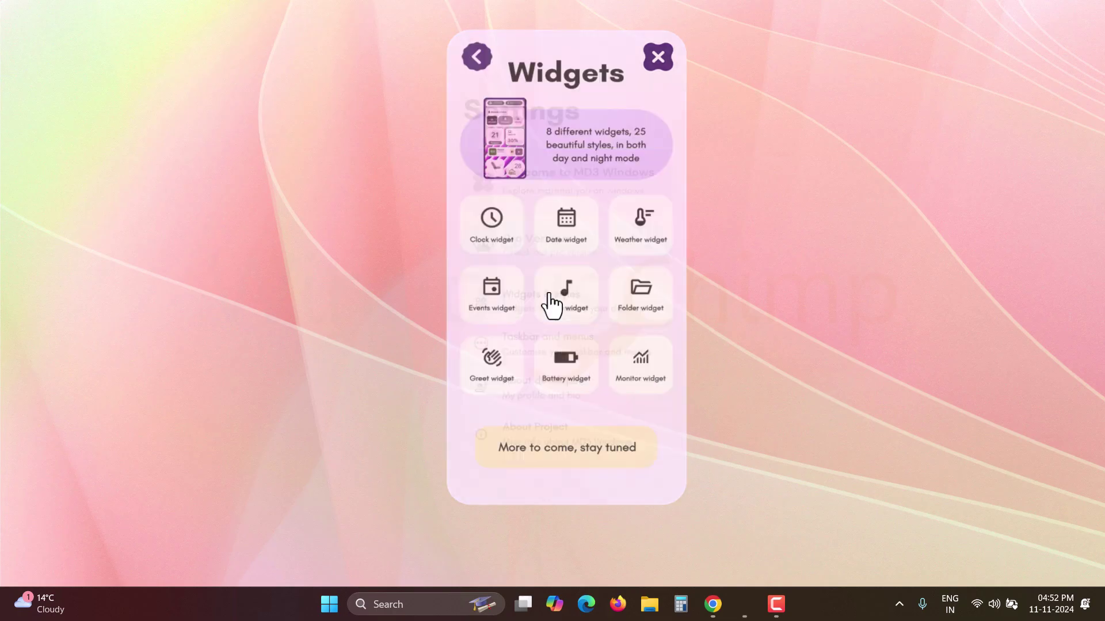
pyautogui.click(489, 216)
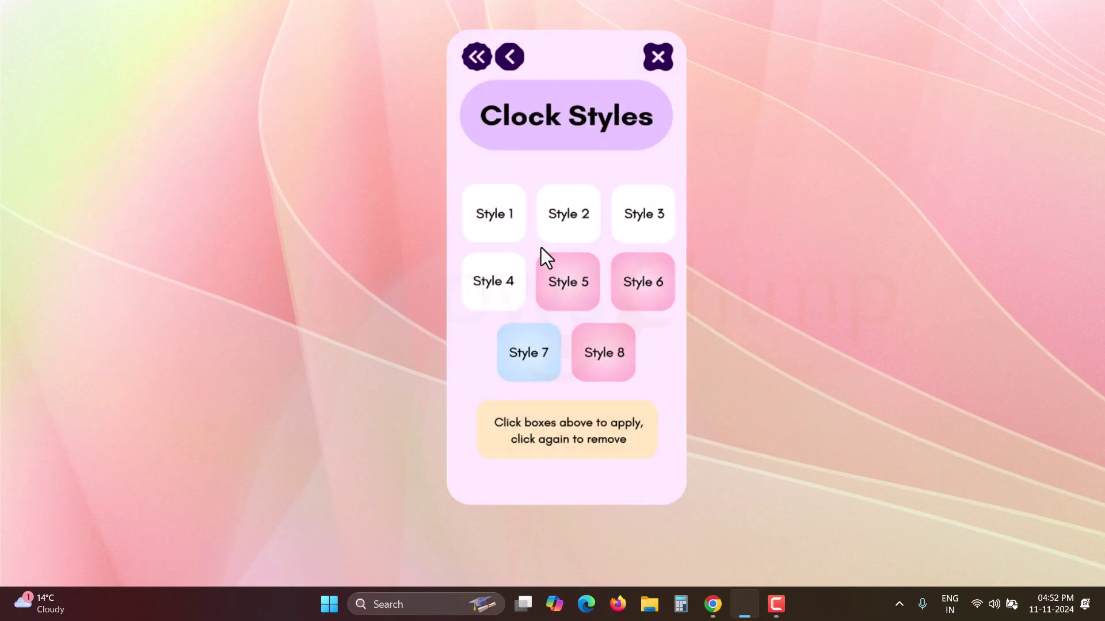
pyautogui.click(486, 220)
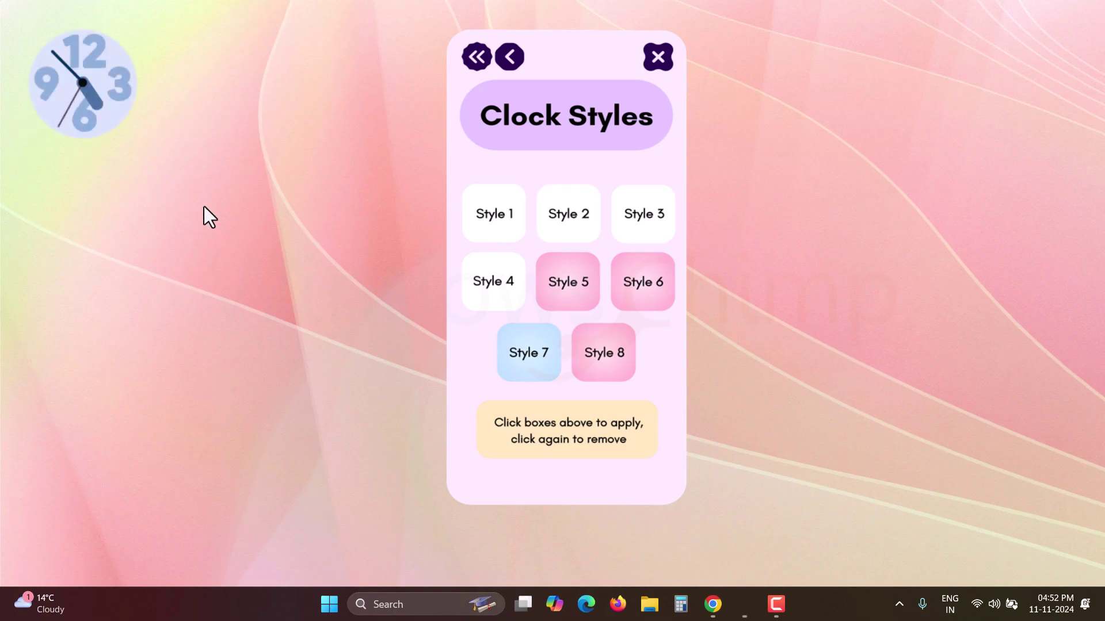
pyautogui.click(499, 221)
pyautogui.click(584, 234)
pyautogui.click(656, 236)
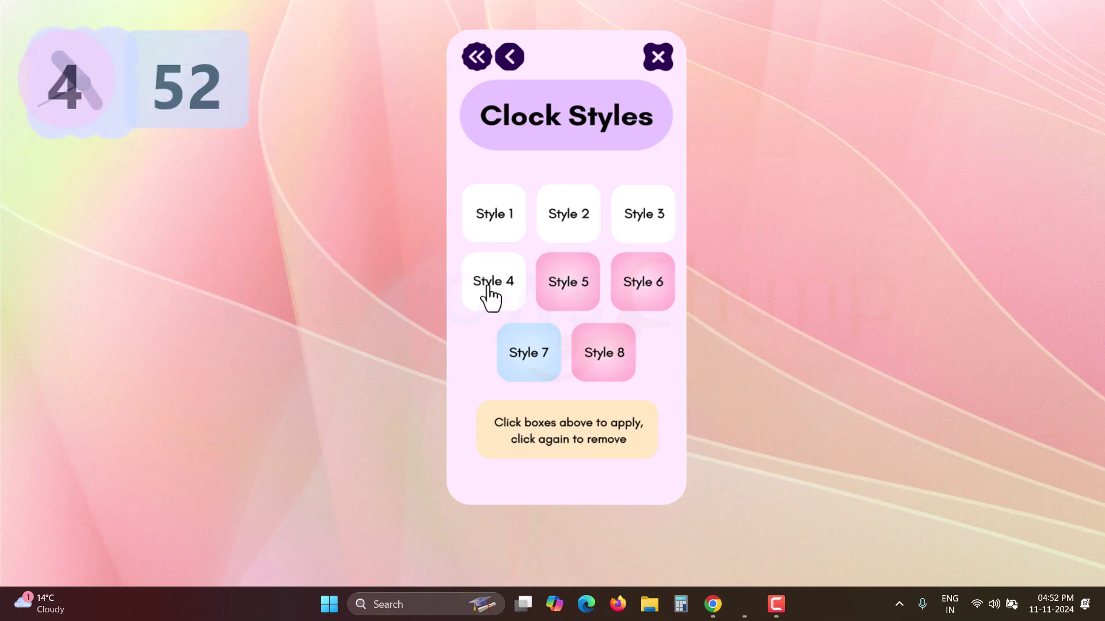
pyautogui.click(509, 272)
pyautogui.click(495, 221)
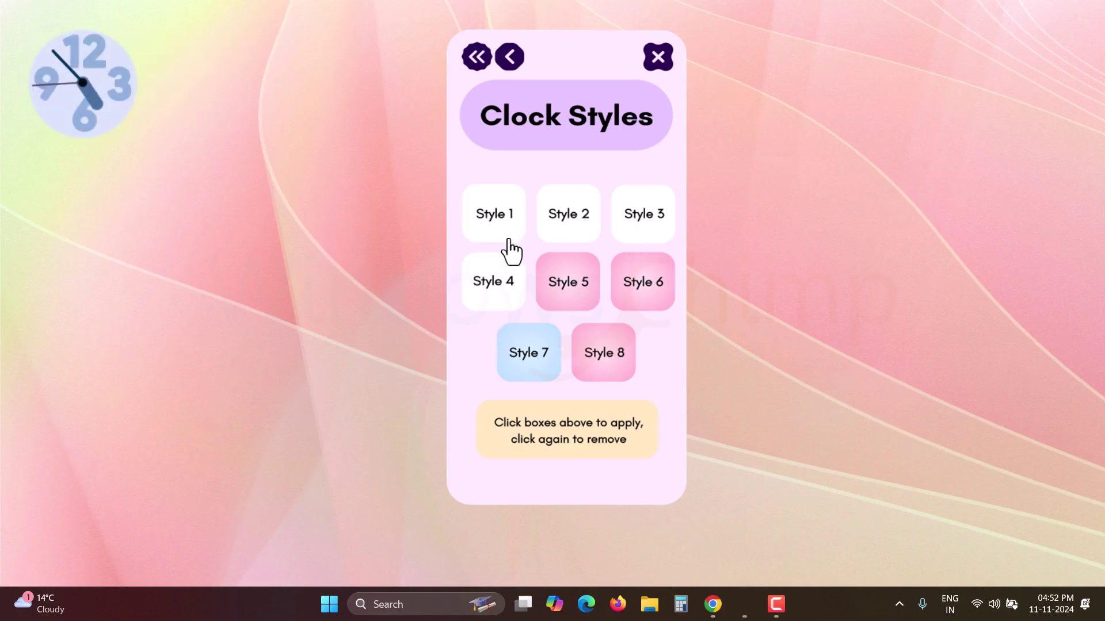
pyautogui.moveTo(57, 54); pyautogui.dragTo(92, 51)
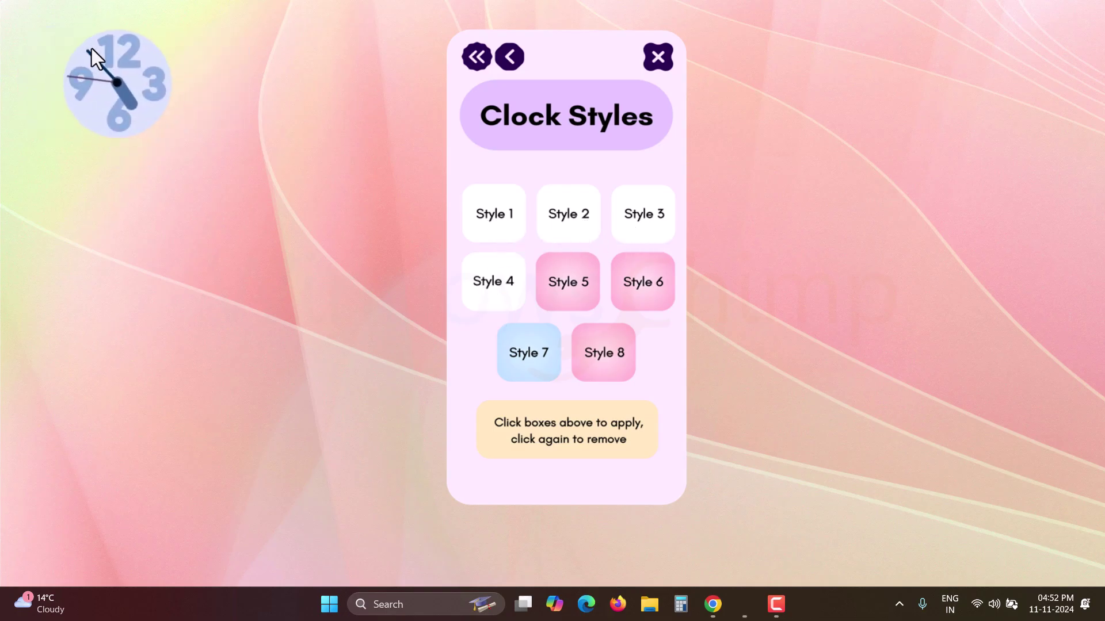
# Add the date and weather widgets, placing weather below the date.
pyautogui.click(510, 59)
pyautogui.click(562, 239)
pyautogui.click(516, 234)
pyautogui.click(587, 231)
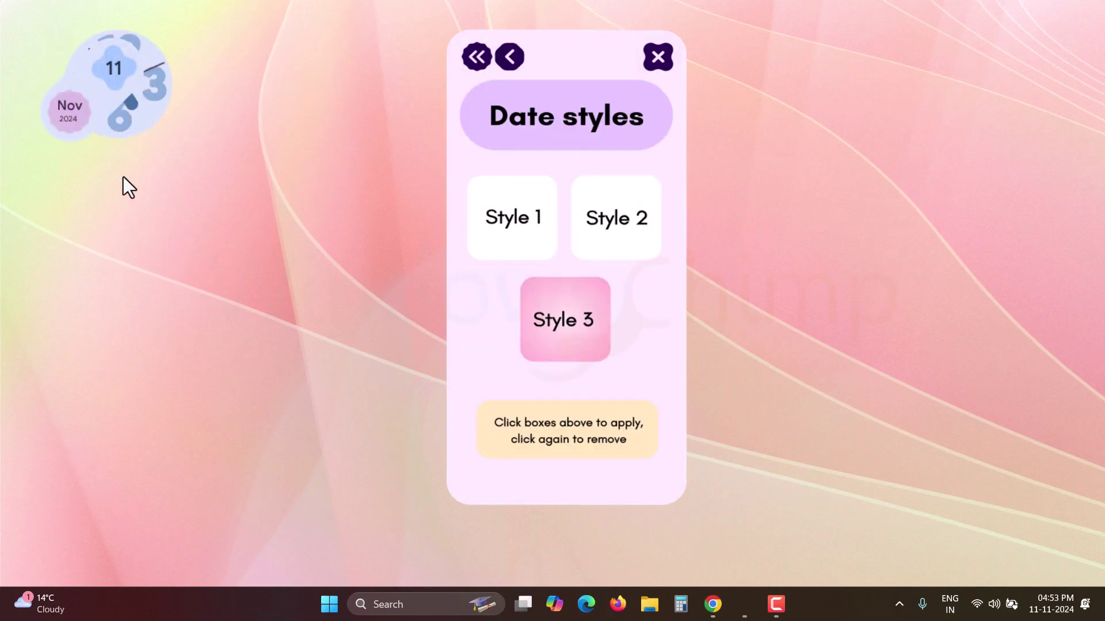
pyautogui.click(516, 61)
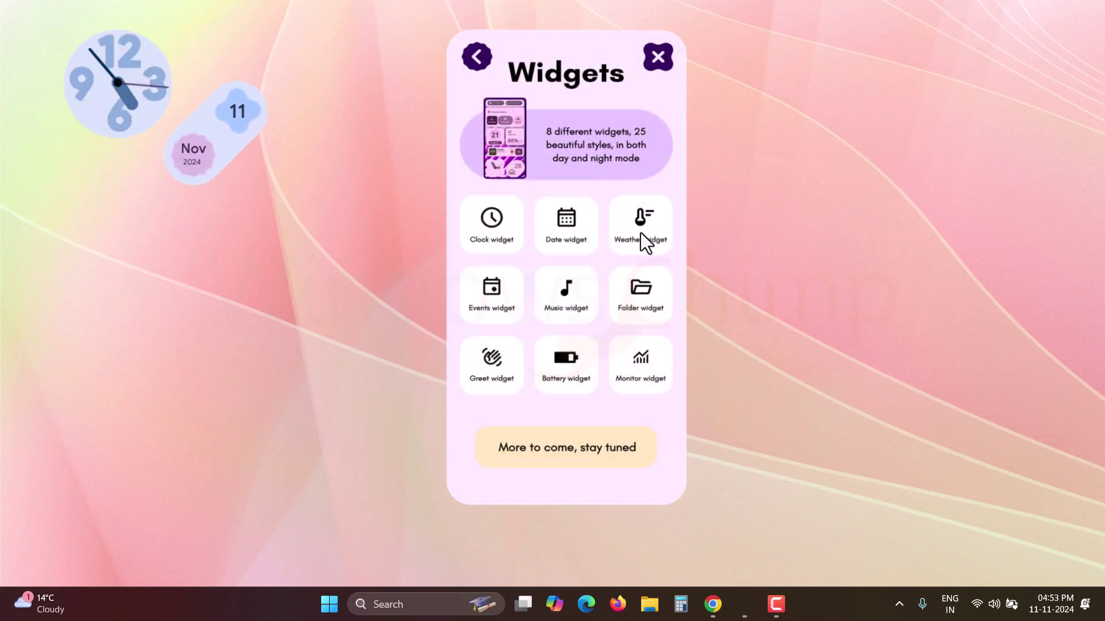
pyautogui.click(641, 239)
pyautogui.moveTo(94, 90); pyautogui.dragTo(294, 211)
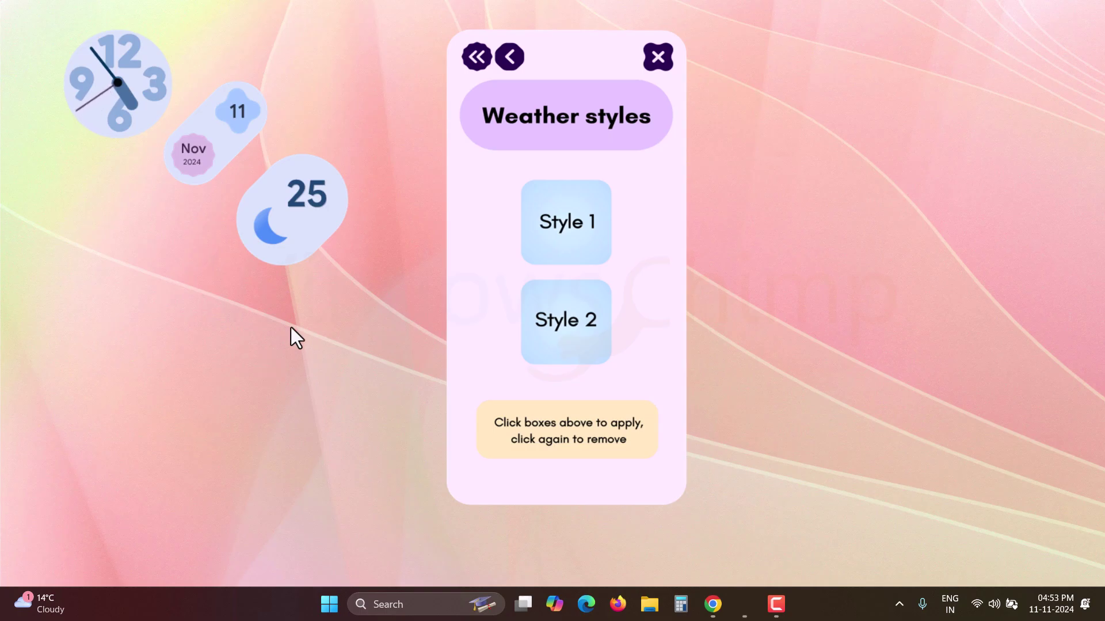
# Add the events widget at the left edge and the music player widget.
pyautogui.click(509, 57)
pyautogui.click(496, 318)
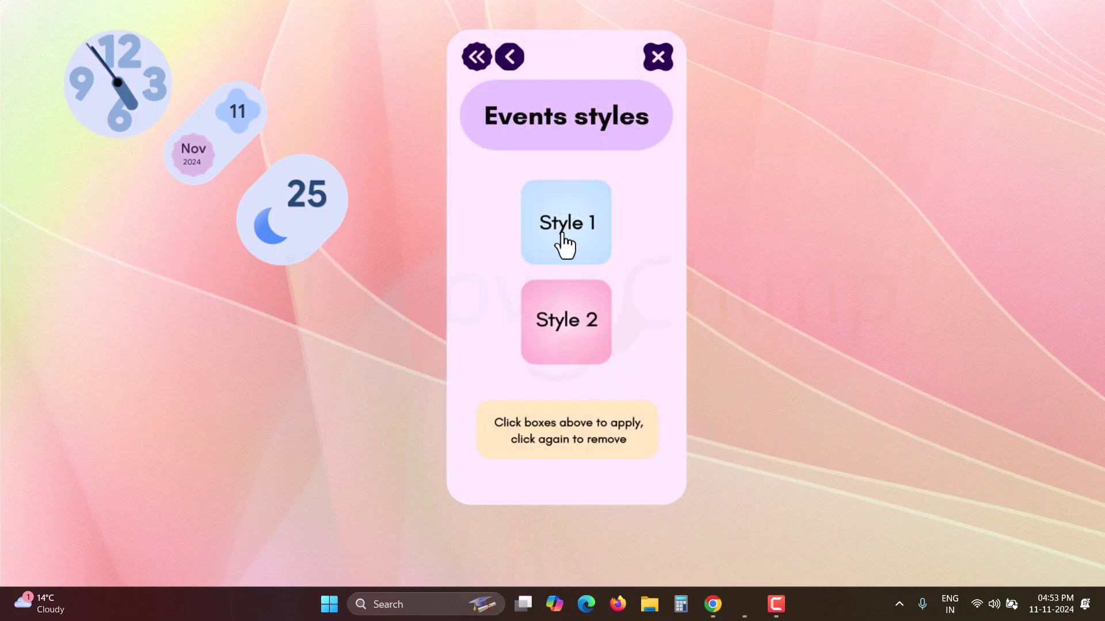
pyautogui.click(562, 243)
pyautogui.moveTo(74, 69); pyautogui.dragTo(79, 326)
pyautogui.click(510, 58)
pyautogui.click(567, 294)
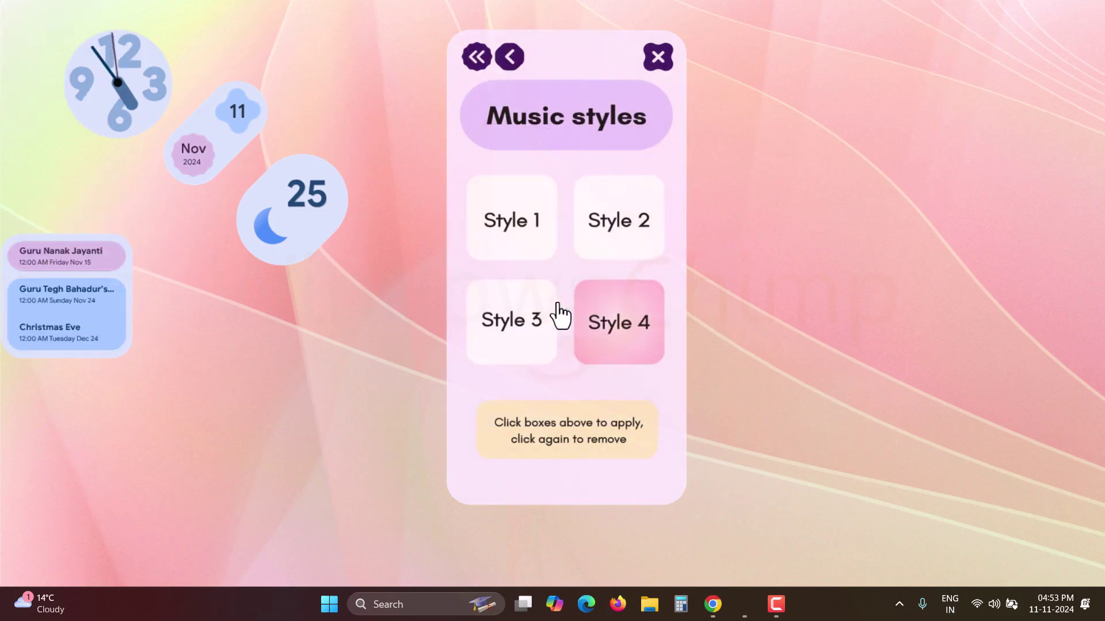
pyautogui.click(613, 242)
# Add the Pinned Folders and brightness widgets, moving brightness to the right side.
pyautogui.click(637, 309)
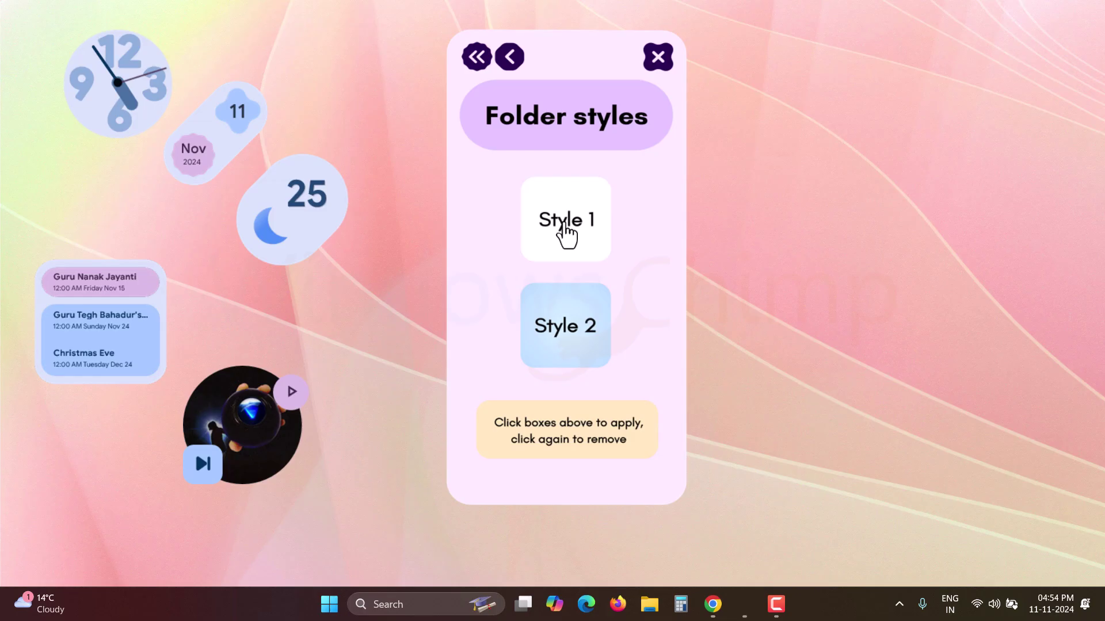
pyautogui.click(567, 234)
pyautogui.click(575, 222)
pyautogui.click(530, 245)
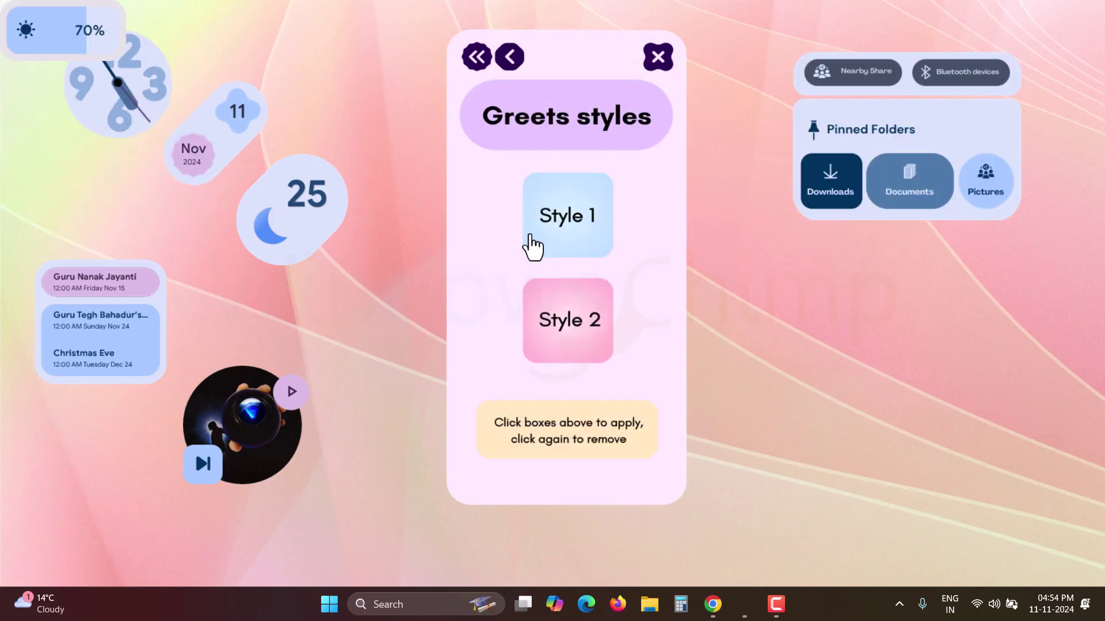
pyautogui.moveTo(60, 52)
pyautogui.mouseDown()
pyautogui.moveTo(941, 370)
pyautogui.moveTo(905, 368)
pyautogui.mouseUp()
# Apply Taskbar Style 1 from MD3's Taskbar and menus settings.
pyautogui.click(475, 56)
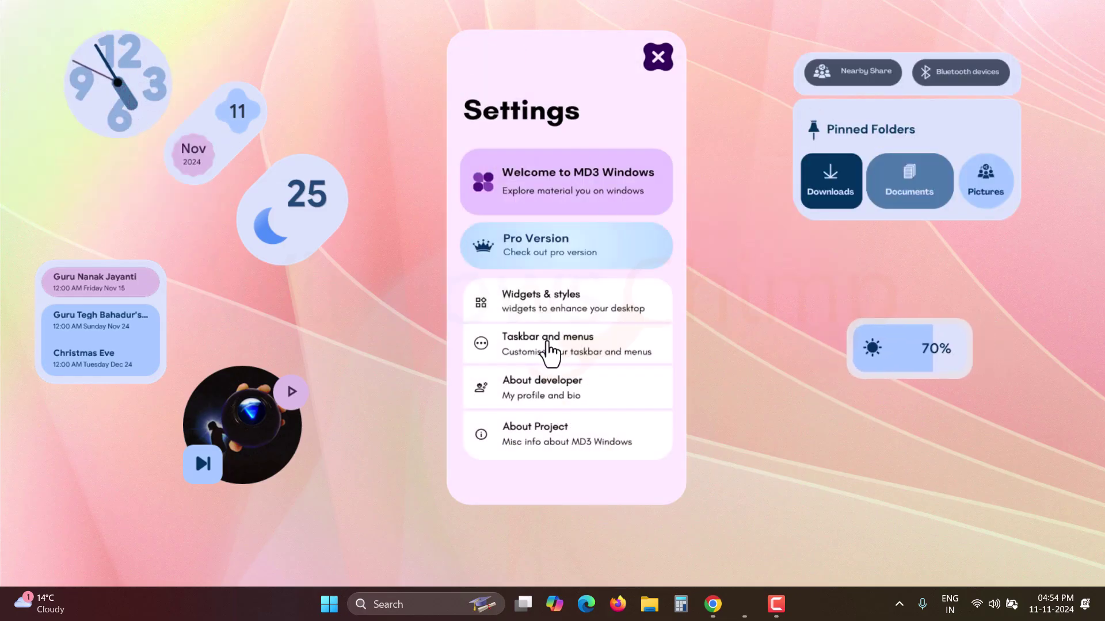
pyautogui.click(549, 349)
pyautogui.click(519, 256)
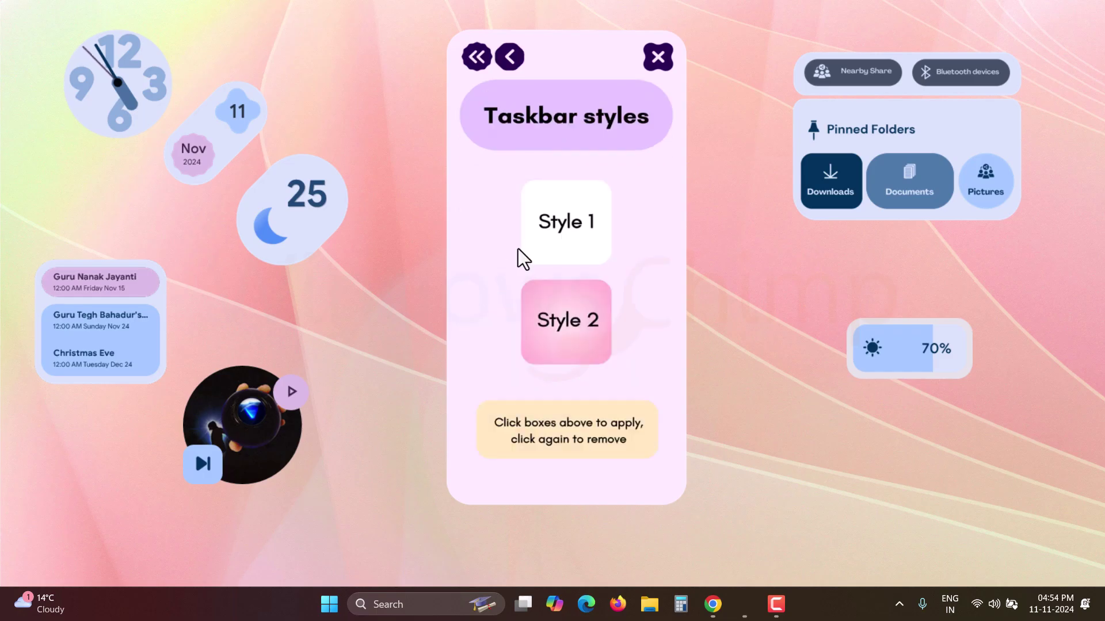
pyautogui.click(561, 229)
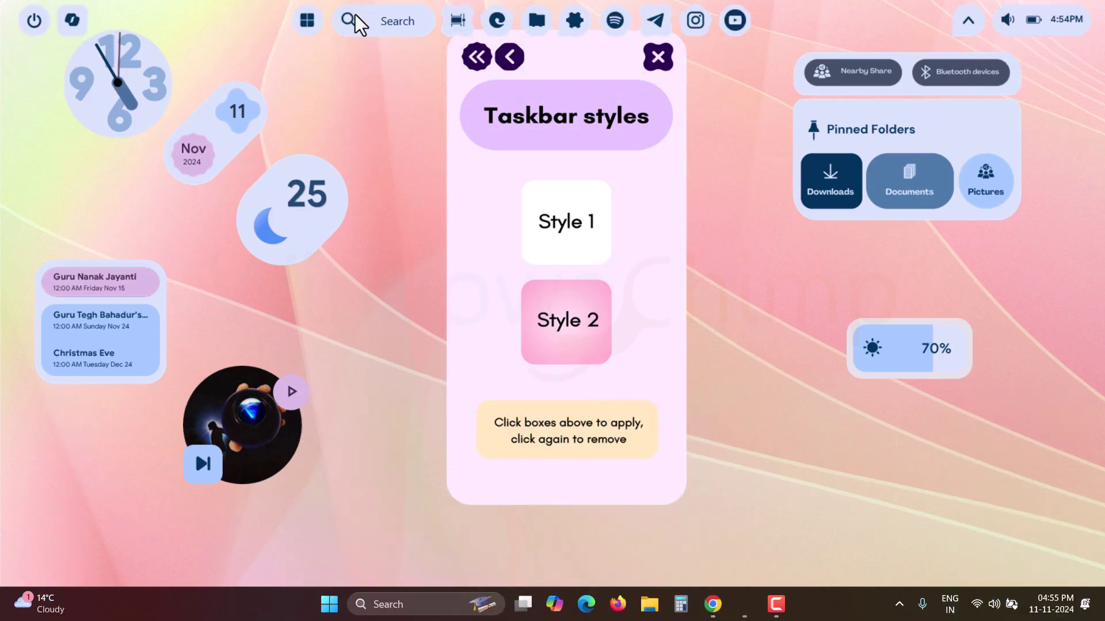
# Turn on 'Automatically hide the taskbar' and drag the MD3 taskbar to the bottom edge.
pyautogui.rightClick(797, 593)
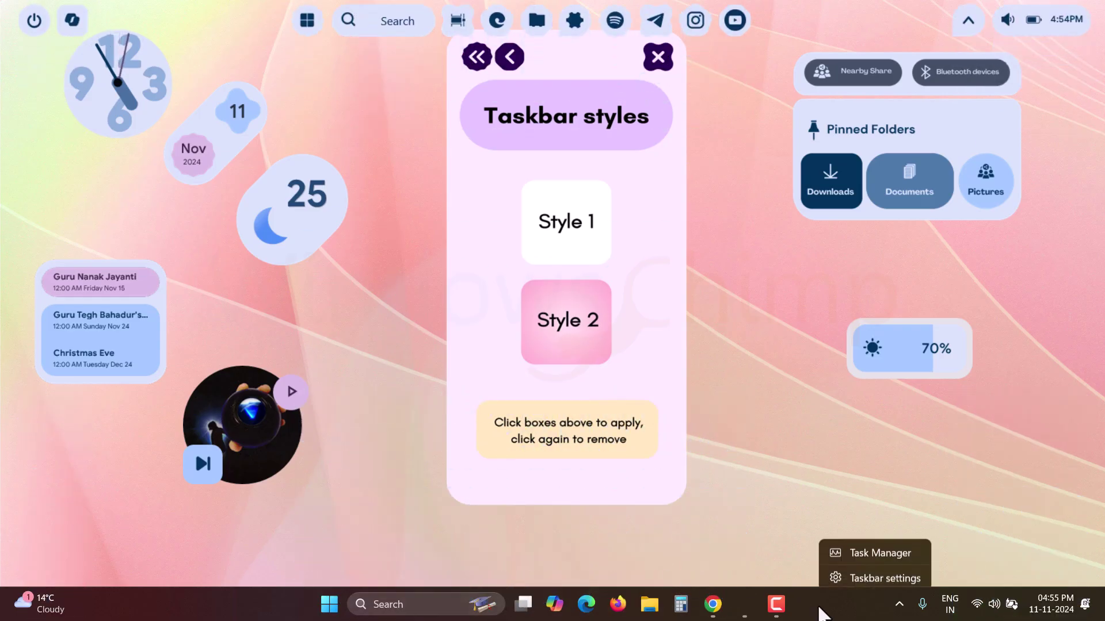
pyautogui.click(838, 577)
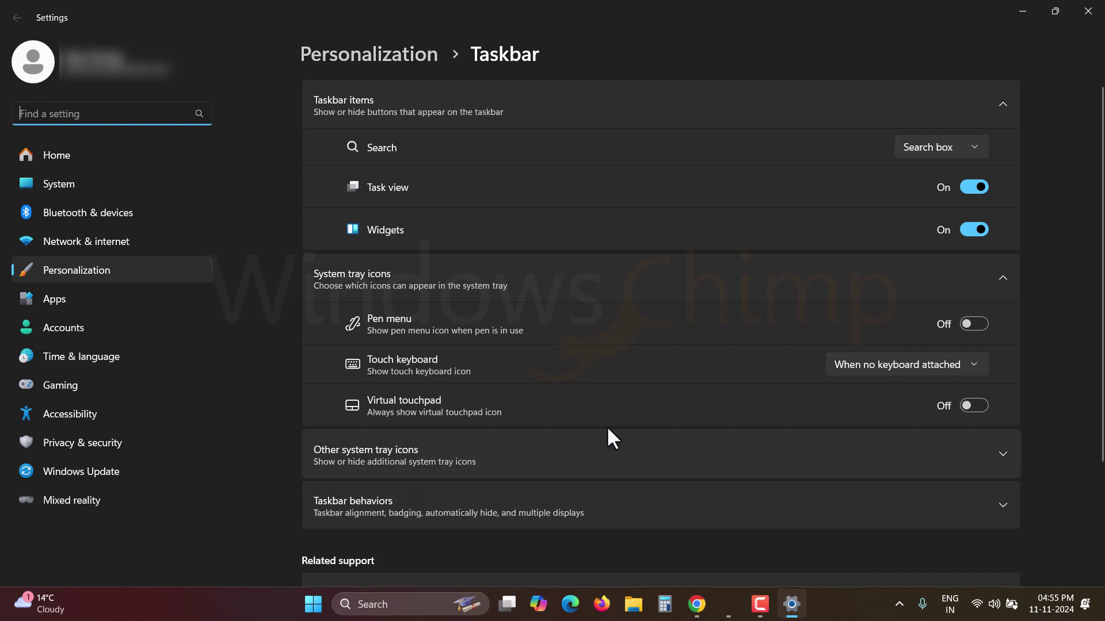
pyautogui.scroll(-3, 507, 435)
pyautogui.click(416, 350)
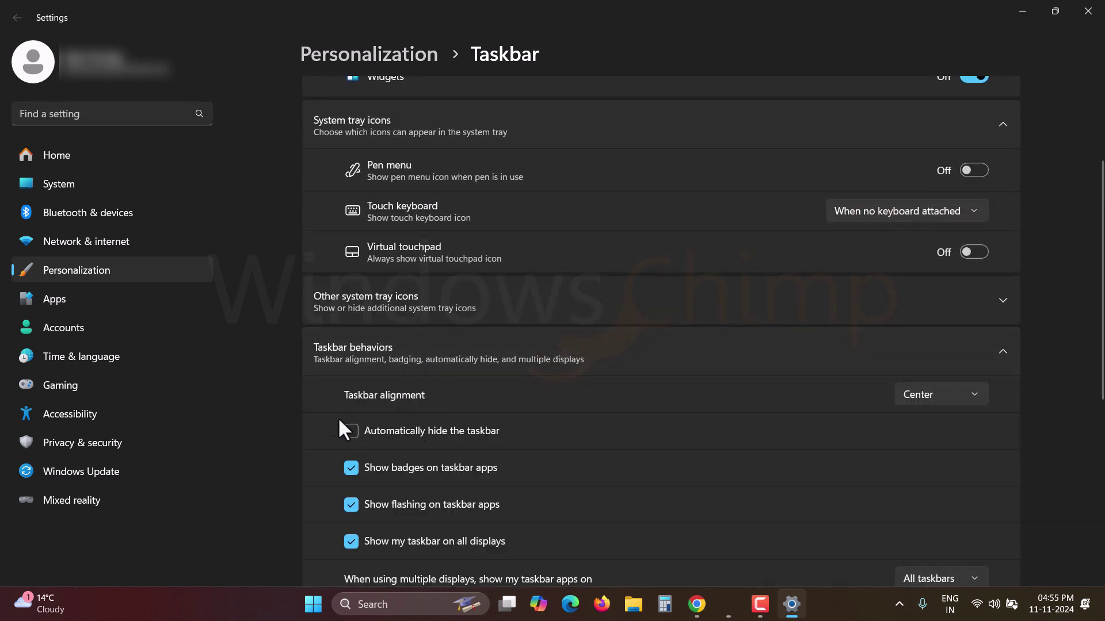
pyautogui.click(349, 429)
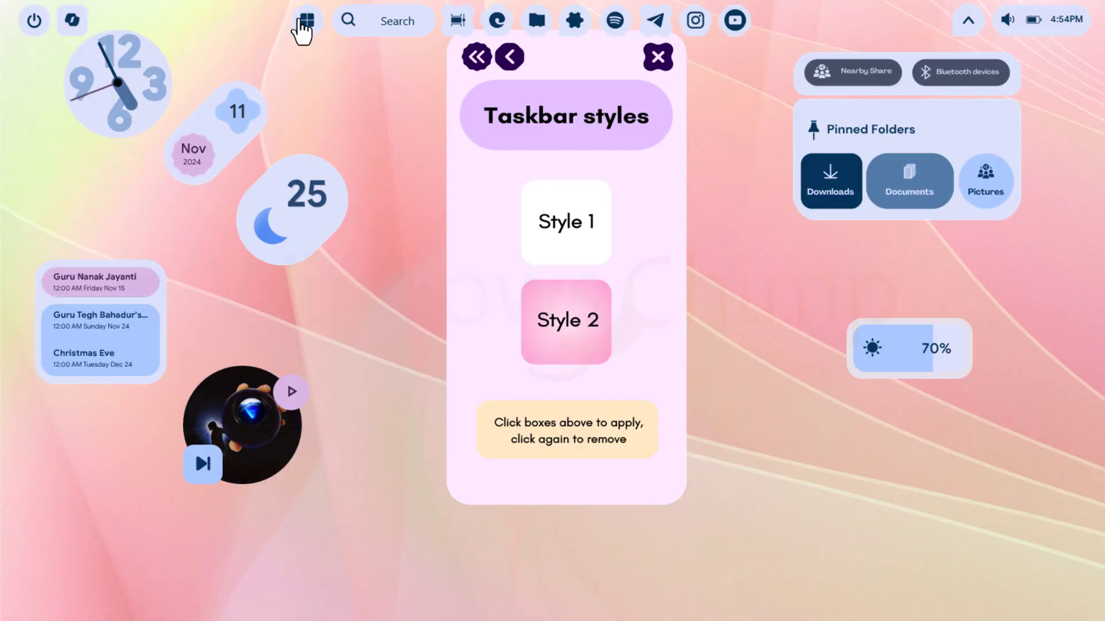
pyautogui.moveTo(296, 30); pyautogui.dragTo(283, 598)
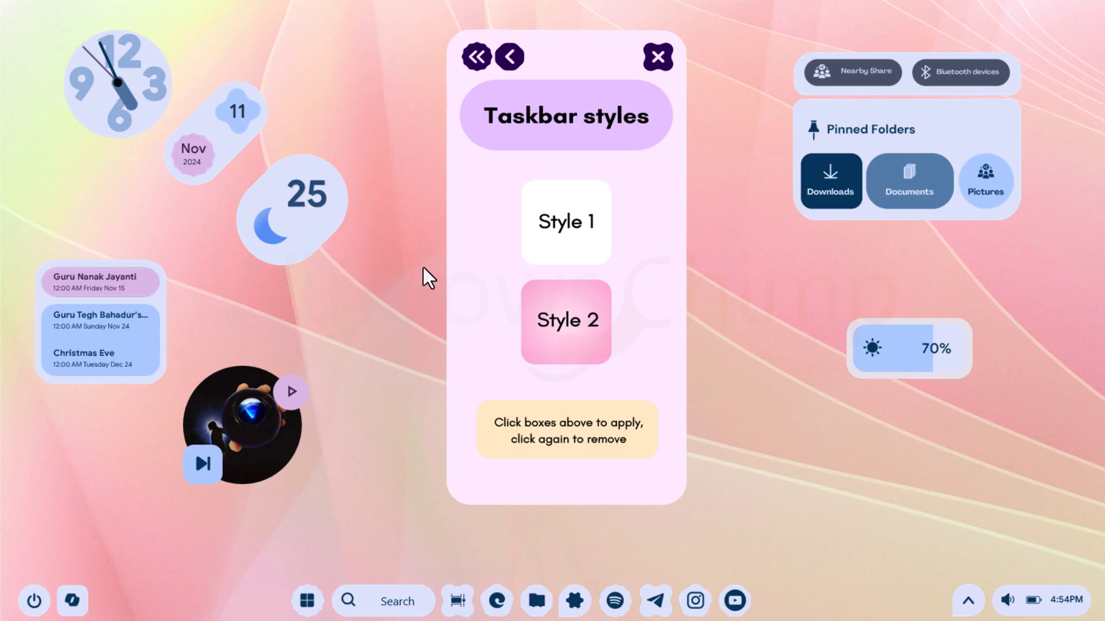
# Apply the Dark variant to the clock and weather widgets.
pyautogui.rightClick(109, 106)
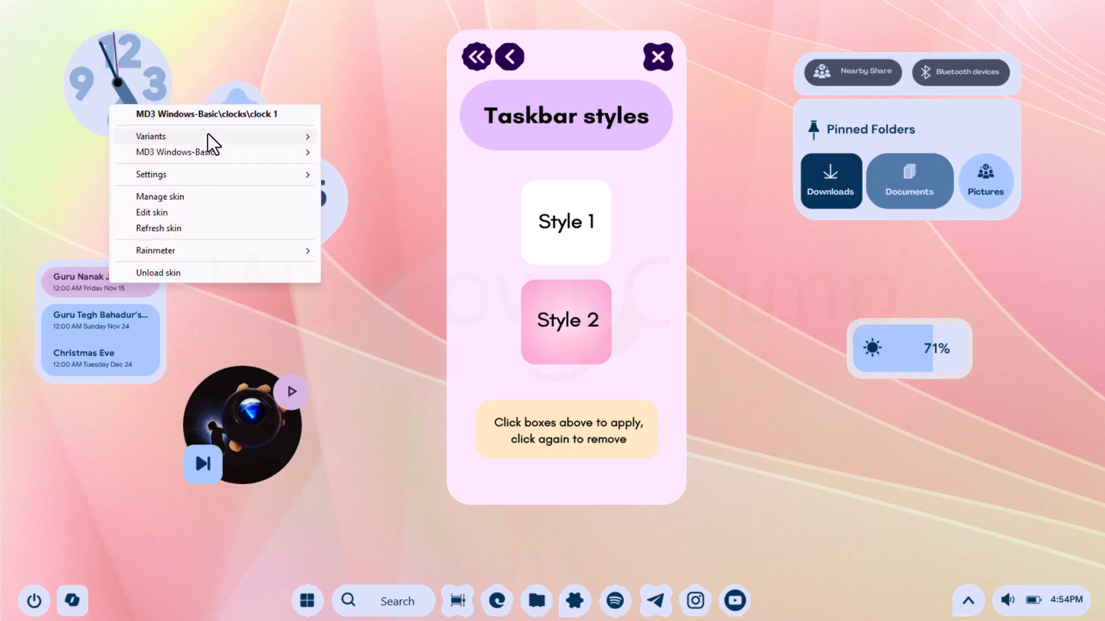
pyautogui.click(353, 135)
pyautogui.rightClick(225, 119)
pyautogui.click(458, 152)
pyautogui.rightClick(259, 215)
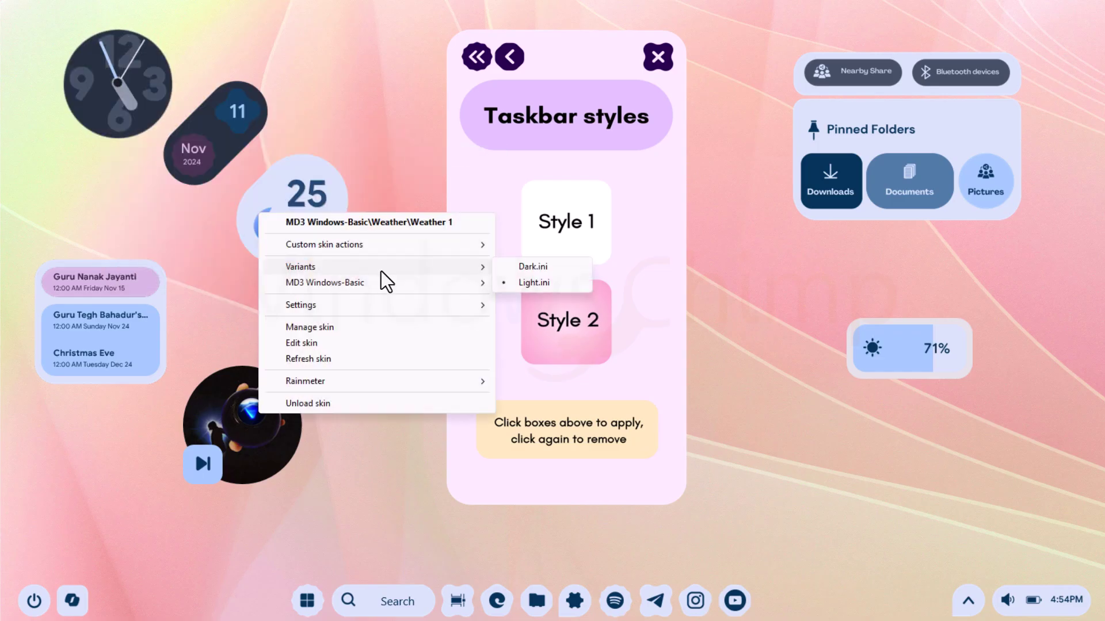
pyautogui.click(532, 267)
pyautogui.rightClick(362, 424)
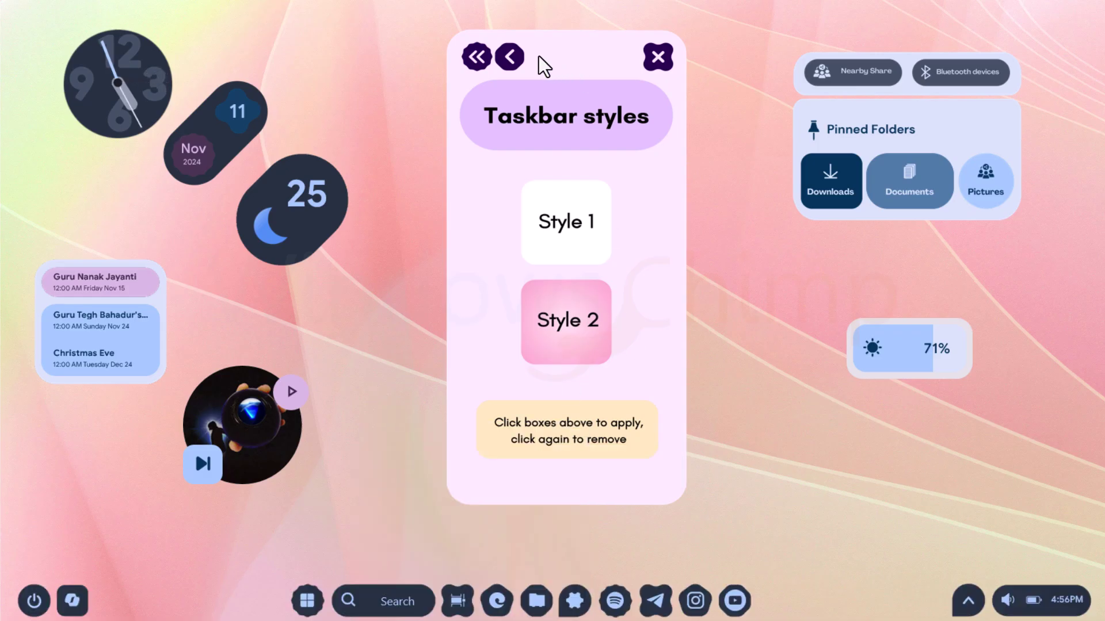
# Preview the Start, Power and Tools menu styles, then close the MD3 panel.
pyautogui.click(509, 56)
pyautogui.click(631, 251)
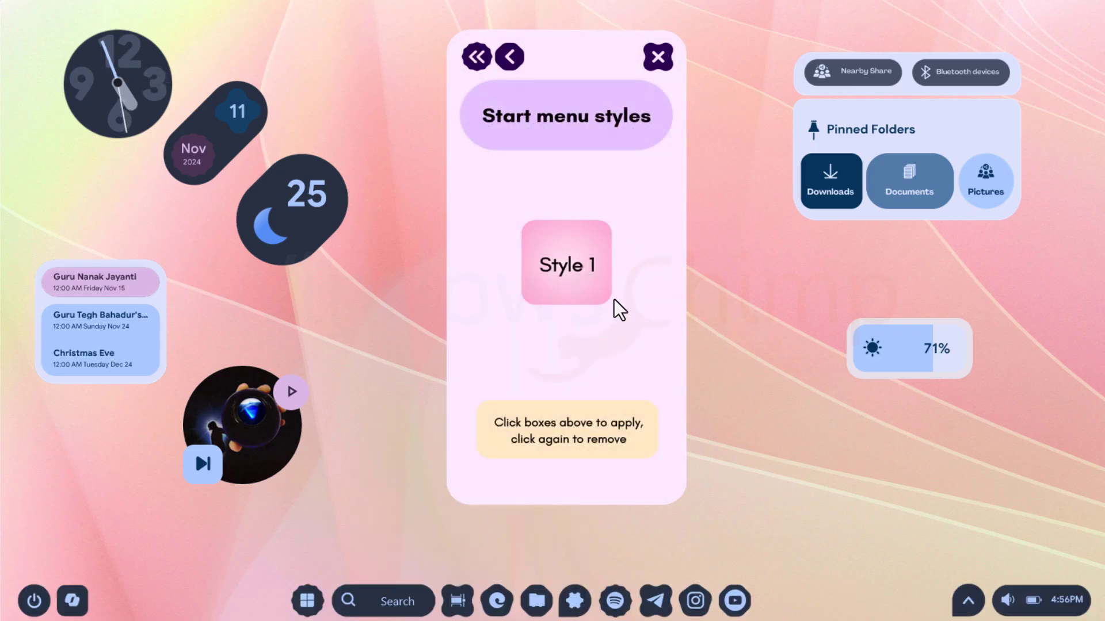
pyautogui.click(509, 56)
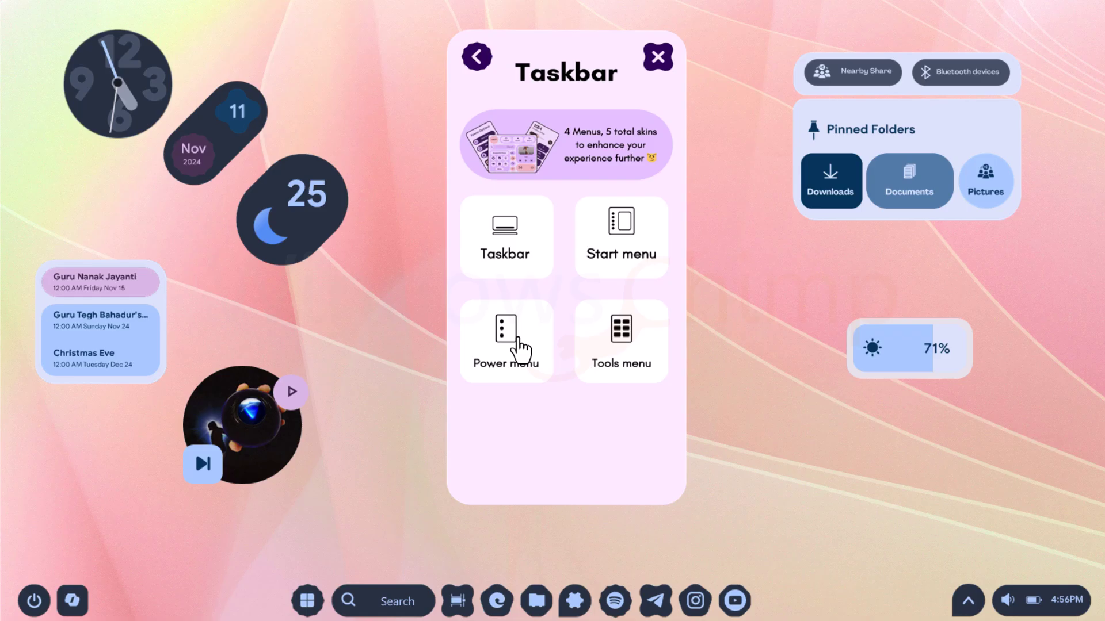
pyautogui.click(518, 344)
pyautogui.click(512, 56)
pyautogui.click(575, 360)
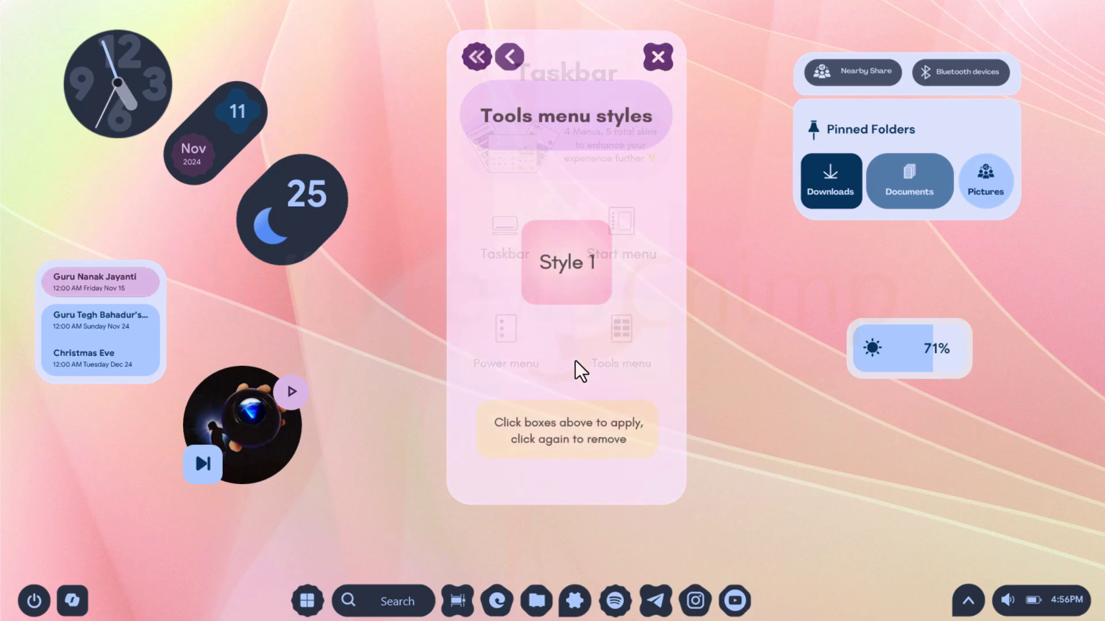
pyautogui.click(658, 57)
pyautogui.click(659, 58)
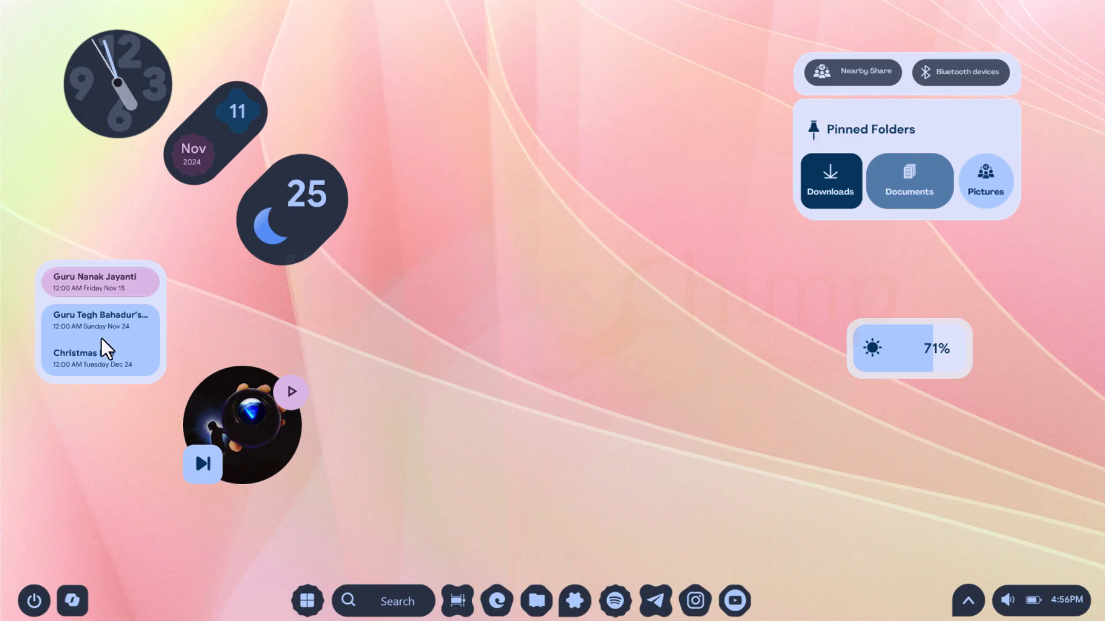
# Open the weather widget's Weather Variables file in Notepad, with the caret after the Longitude value.
pyautogui.rightClick(301, 219)
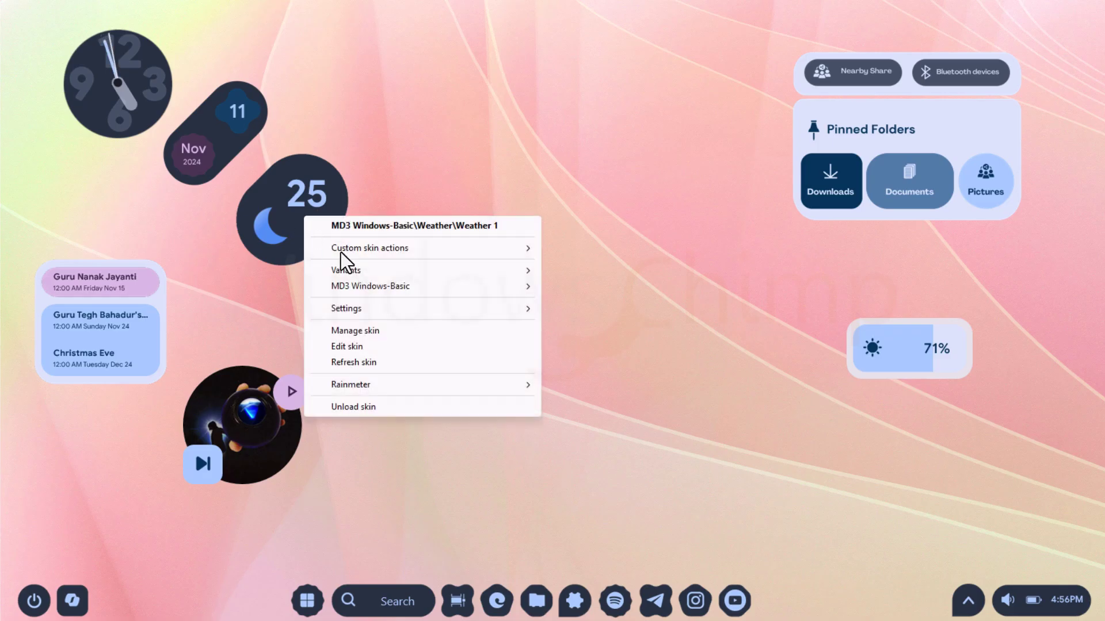
pyautogui.moveTo(423, 248)
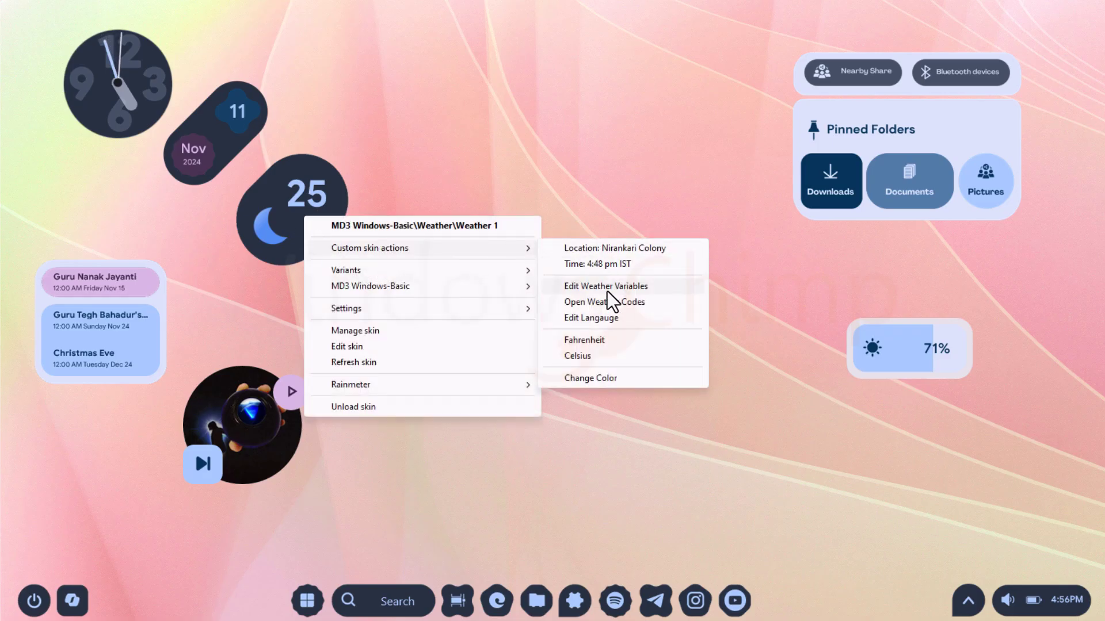
pyautogui.click(607, 287)
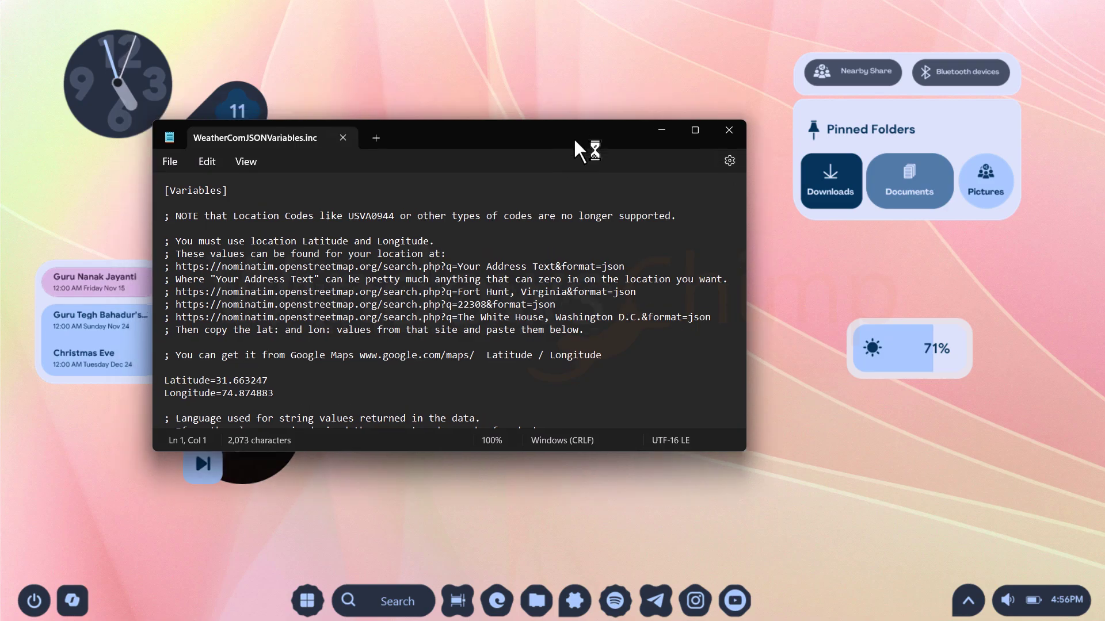
pyautogui.scroll(-4, 464, 233)
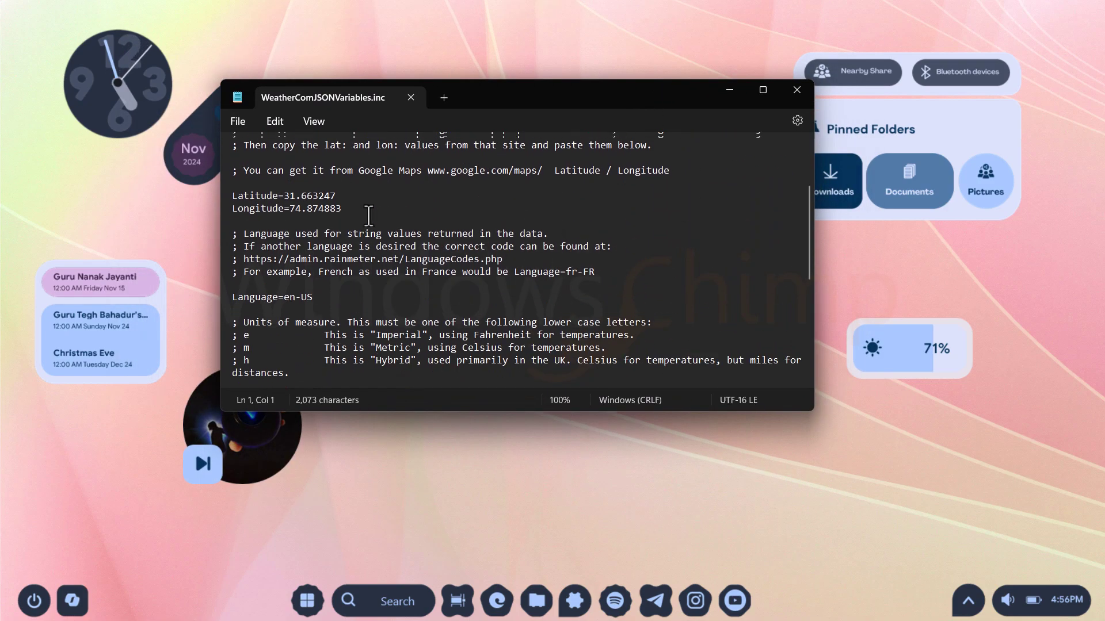
pyautogui.scroll(1, 406, 242)
pyautogui.click(358, 244)
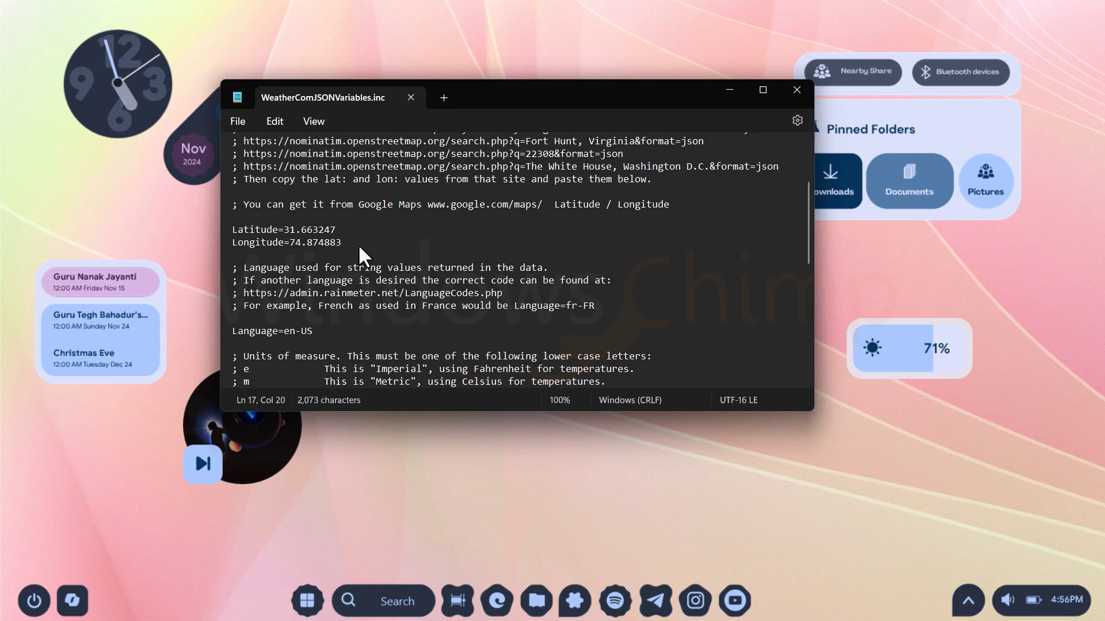
# Copy the coordinates of a Lower Manhattan spot from Google Maps and return to Notepad.
pyautogui.click(635, 604)
pyautogui.click(380, 15)
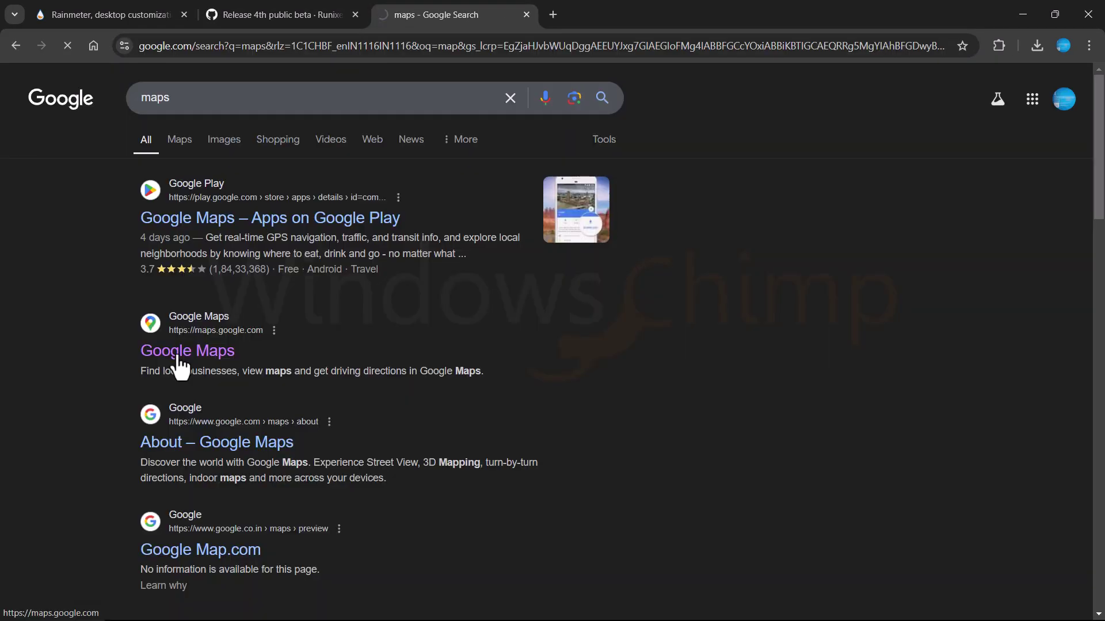
pyautogui.click(151, 353)
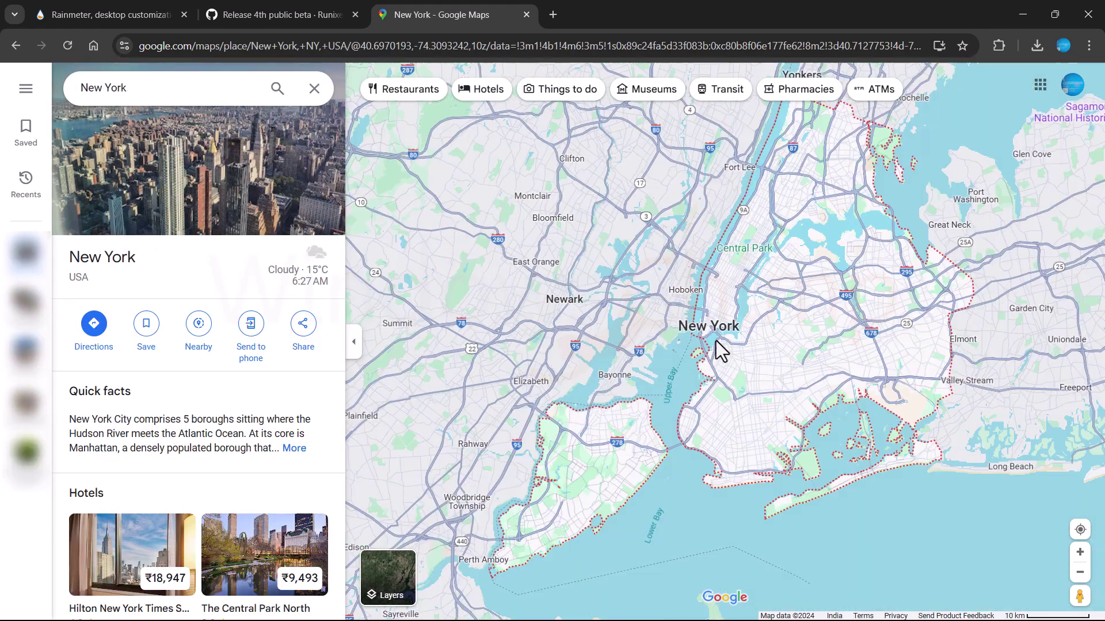
pyautogui.scroll(5, 776, 367)
pyautogui.rightClick(730, 322)
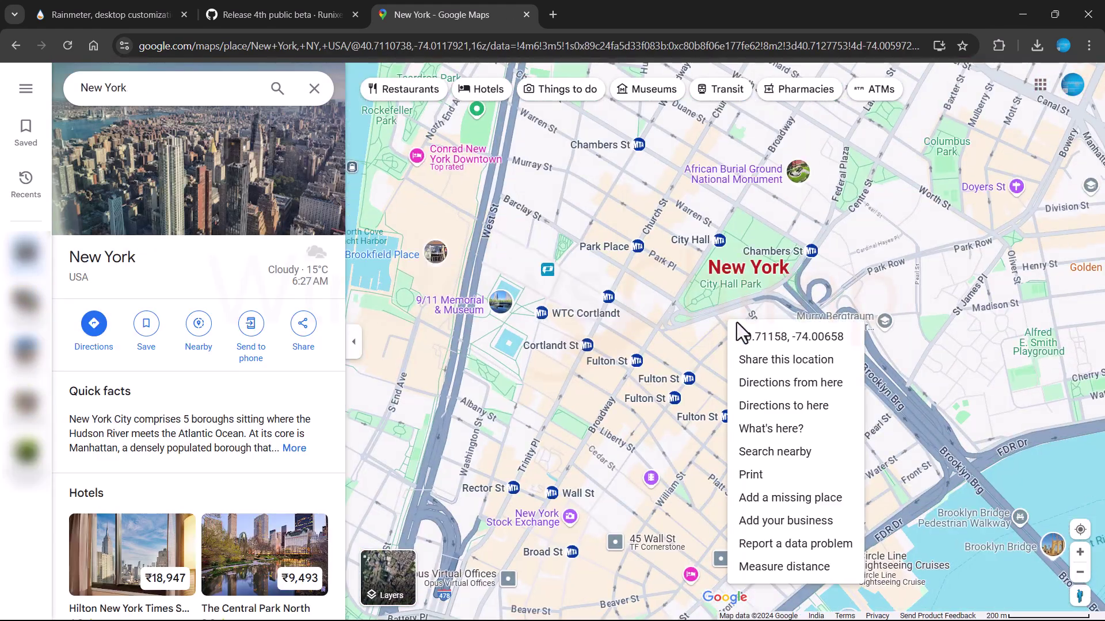
pyautogui.click(768, 344)
pyautogui.hotkey('alt', 'Tab')
# Set Latitude to 40.71157803559875 and Longitude to -74.00657789719926, removing the leftover pasted line.
pyautogui.click(376, 254)
pyautogui.hotkey('ctrl', 'v')
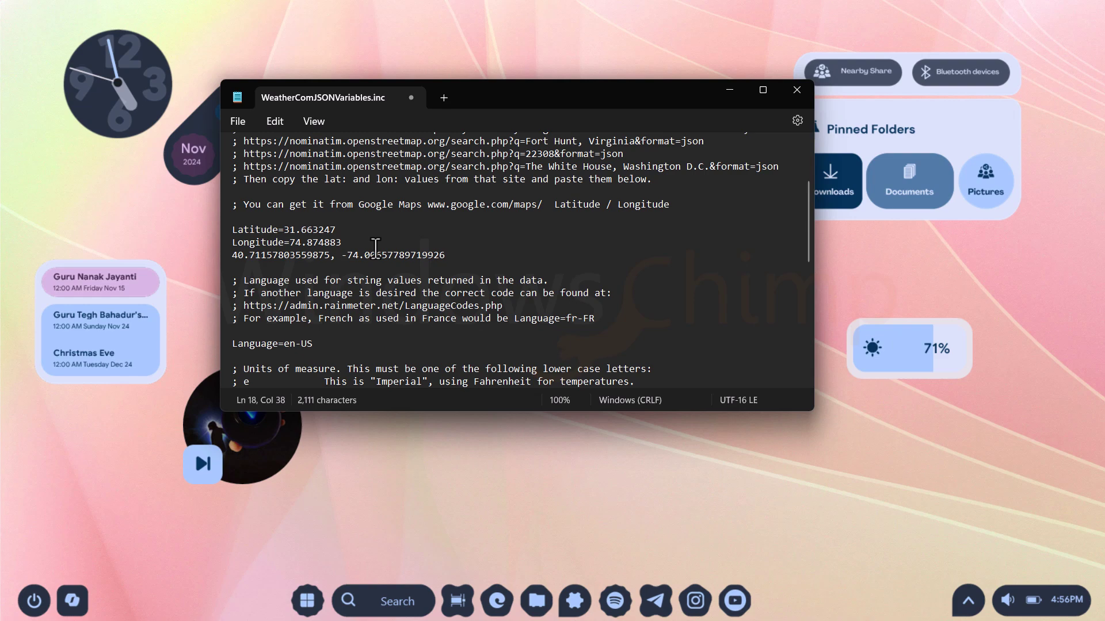
pyautogui.moveTo(331, 255); pyautogui.dragTo(232, 255)
pyautogui.moveTo(285, 230)
pyautogui.mouseDown()
pyautogui.moveTo(445, 255)
pyautogui.moveTo(342, 243)
pyautogui.mouseUp()
pyautogui.hotkey('ctrl', 'v')
pyautogui.hotkey('ctrl', 'v')
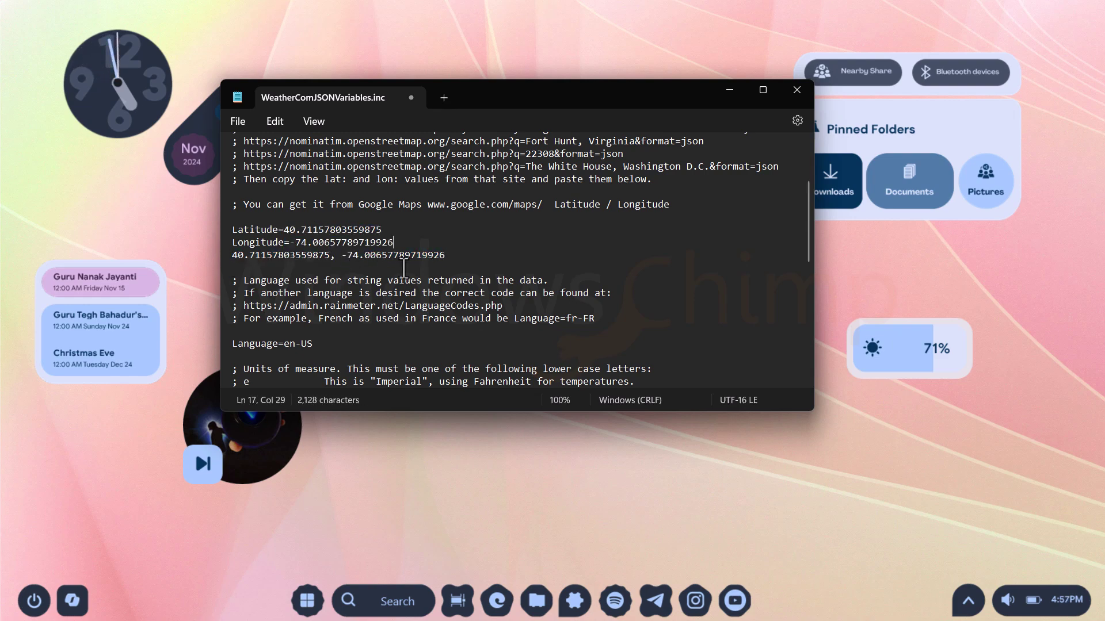
pyautogui.moveTo(445, 256); pyautogui.dragTo(232, 255)
pyautogui.press('BackSpace')
pyautogui.press('BackSpace')
# Save the weather variables file, close Notepad, and refresh the weather skin to show 15° cloudy.
pyautogui.click(237, 122)
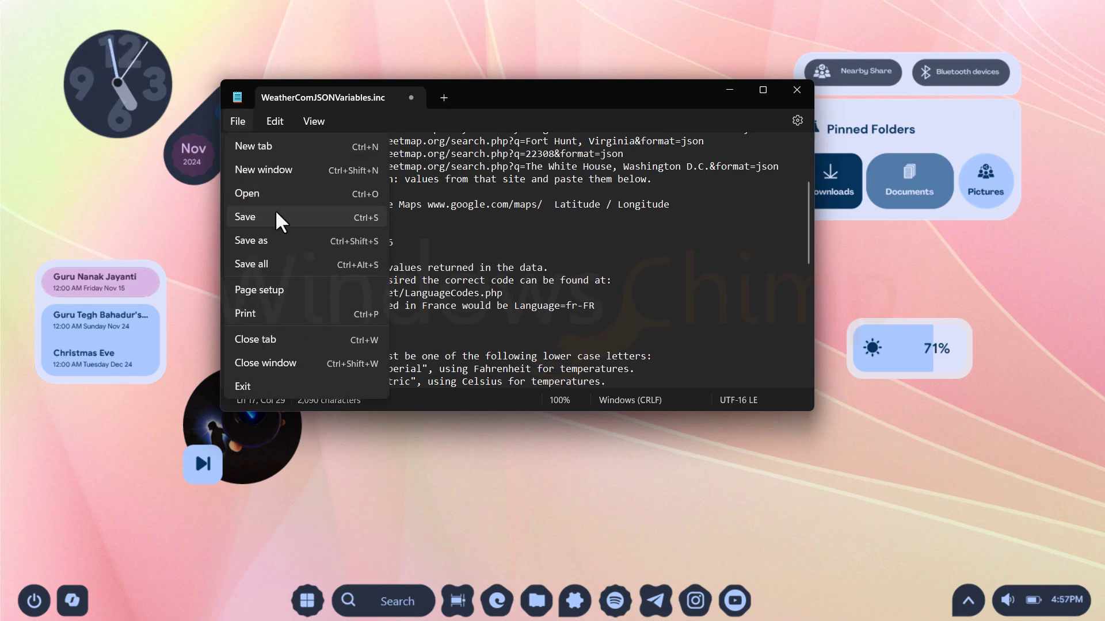
pyautogui.click(278, 218)
pyautogui.click(729, 89)
pyautogui.rightClick(298, 219)
pyautogui.click(366, 367)
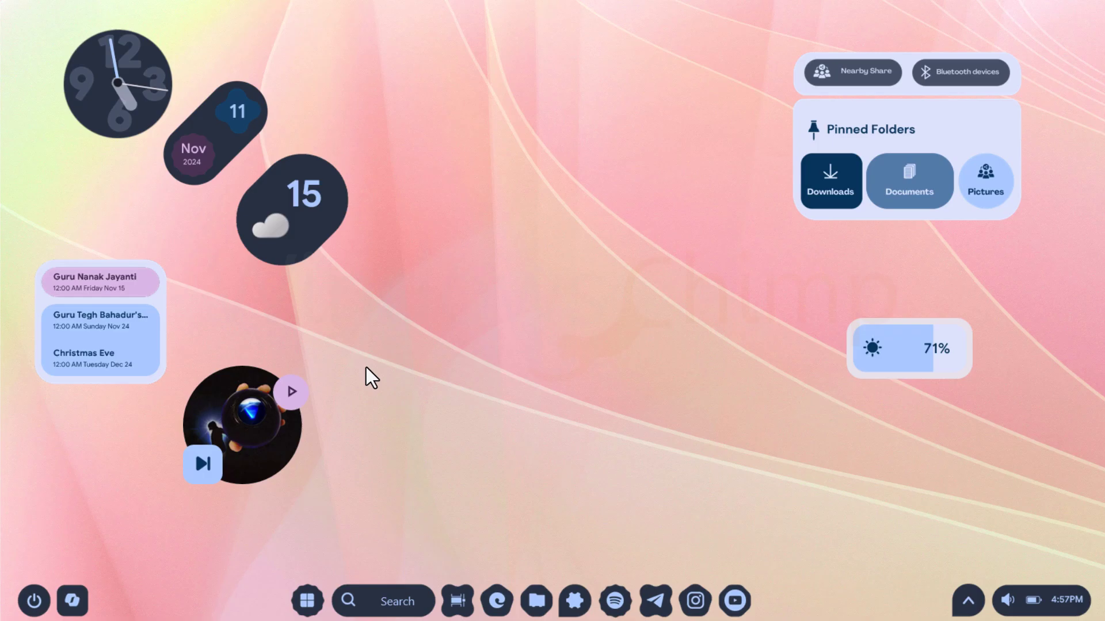
# Edit the events widget's light.ini, replacing 'indian' with 'usa' in the GoogleCalendar1 URL.
pyautogui.rightClick(153, 302)
pyautogui.moveTo(194, 331)
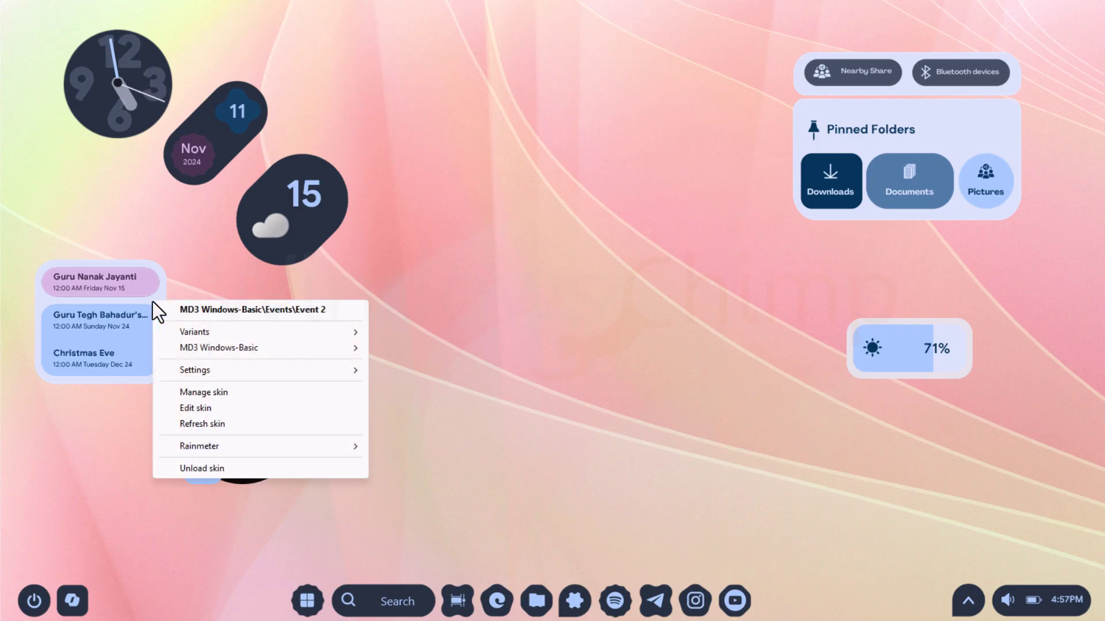
pyautogui.click(214, 409)
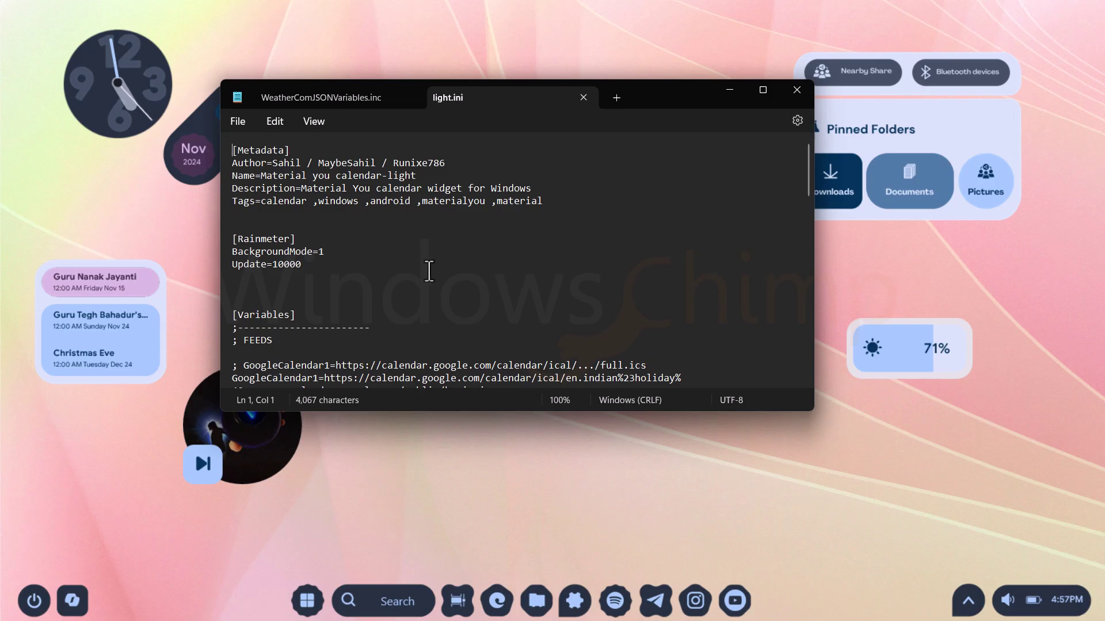
pyautogui.scroll(-1, 427, 276)
pyautogui.scroll(-1, 289, 316)
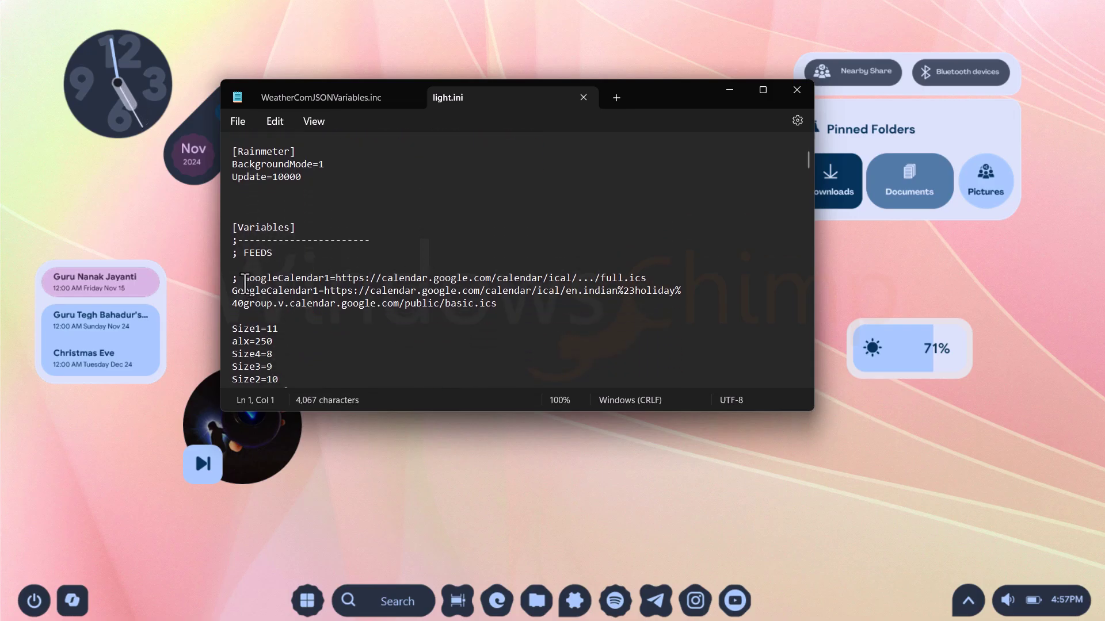
pyautogui.moveTo(244, 277); pyautogui.dragTo(349, 278)
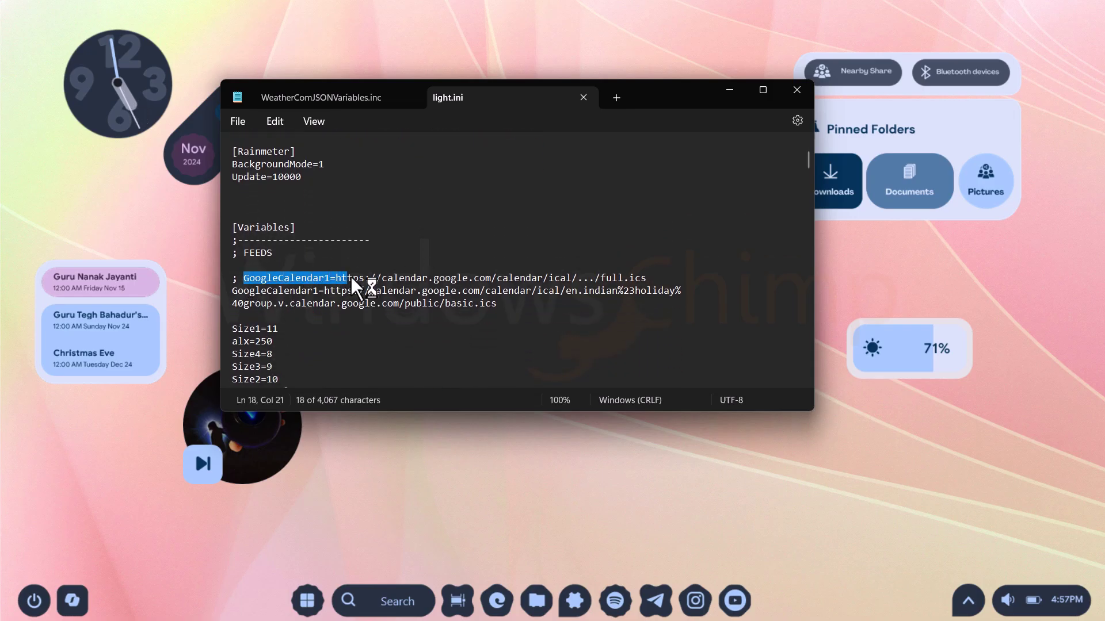
pyautogui.click(510, 291)
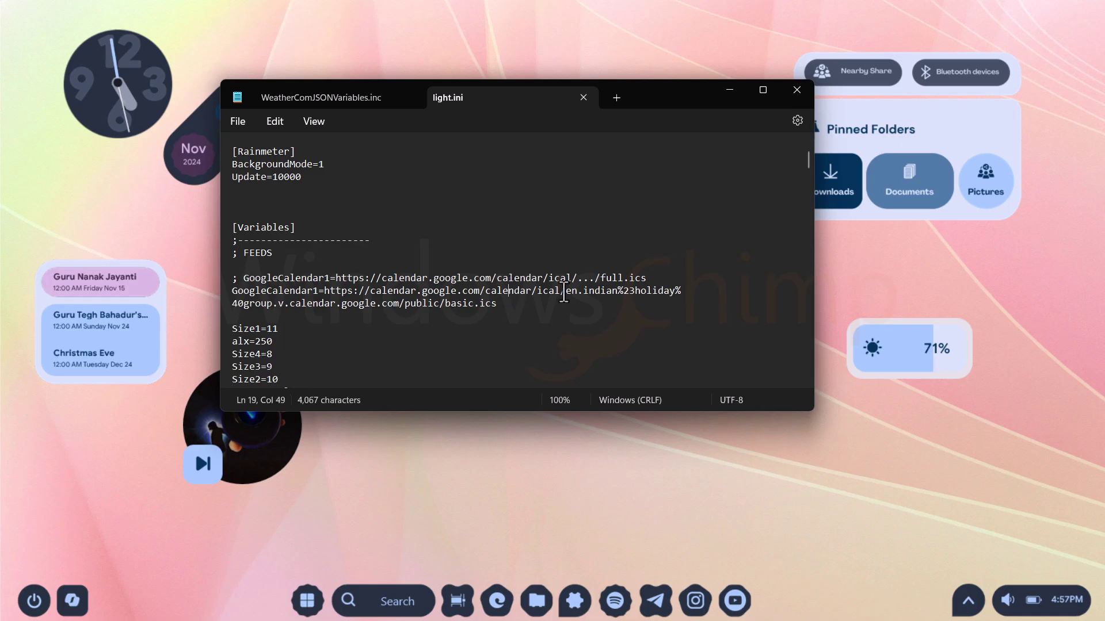
pyautogui.doubleClick(594, 298)
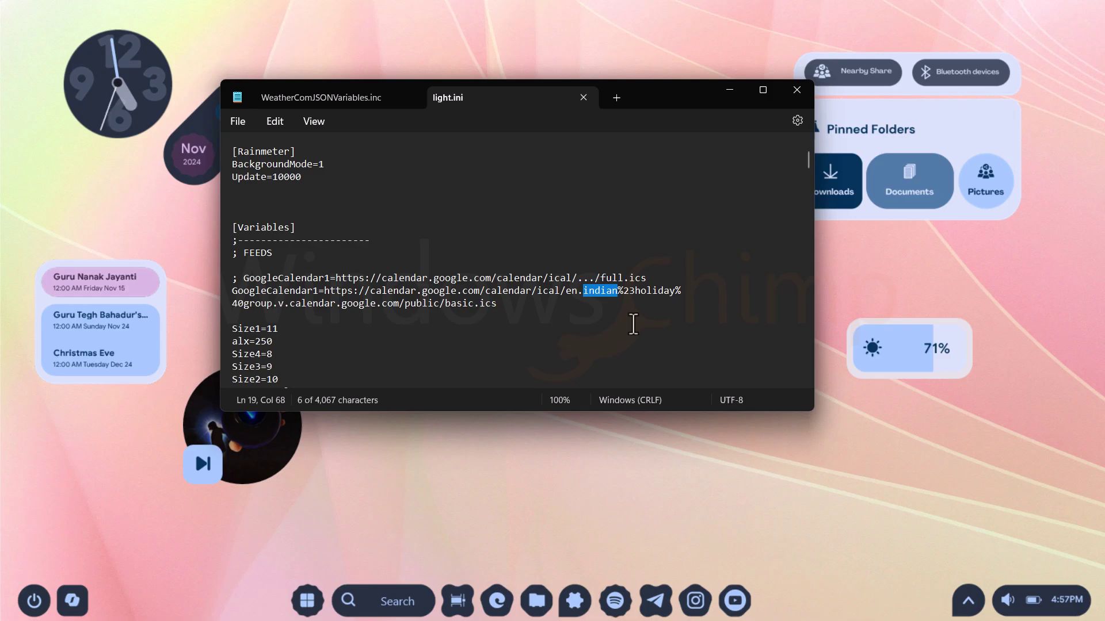
pyautogui.write('china')
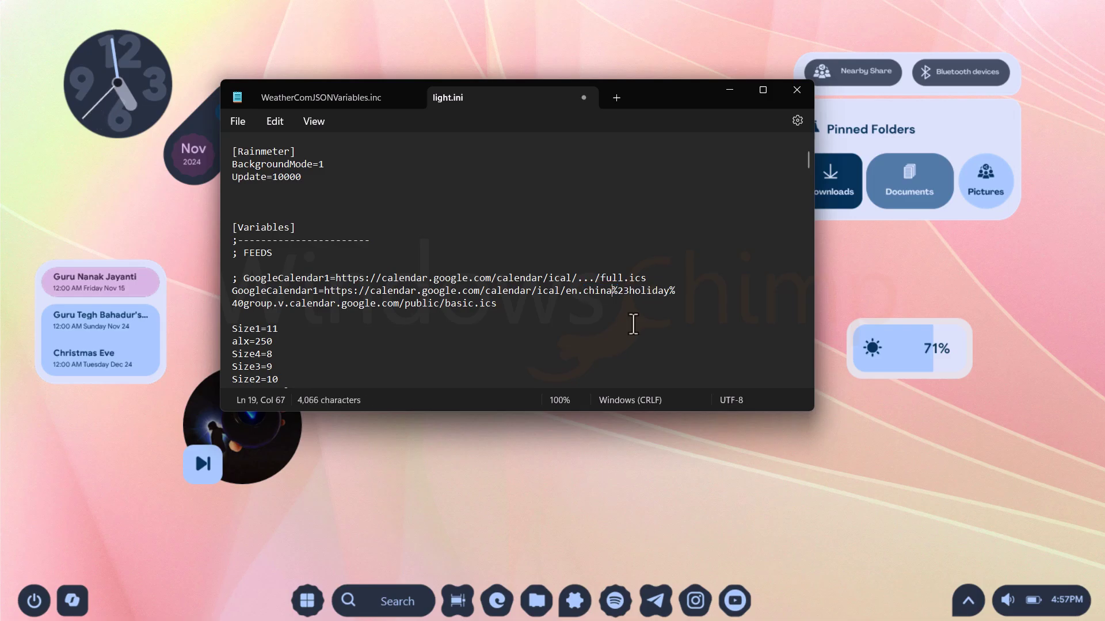
pyautogui.press('BackSpace')
pyautogui.press('BackSpace')
pyautogui.press('BackSpace')
pyautogui.write('usa')
# Save light.ini, minimize Notepad, and refresh the events skin to list US holidays.
pyautogui.click(238, 120)
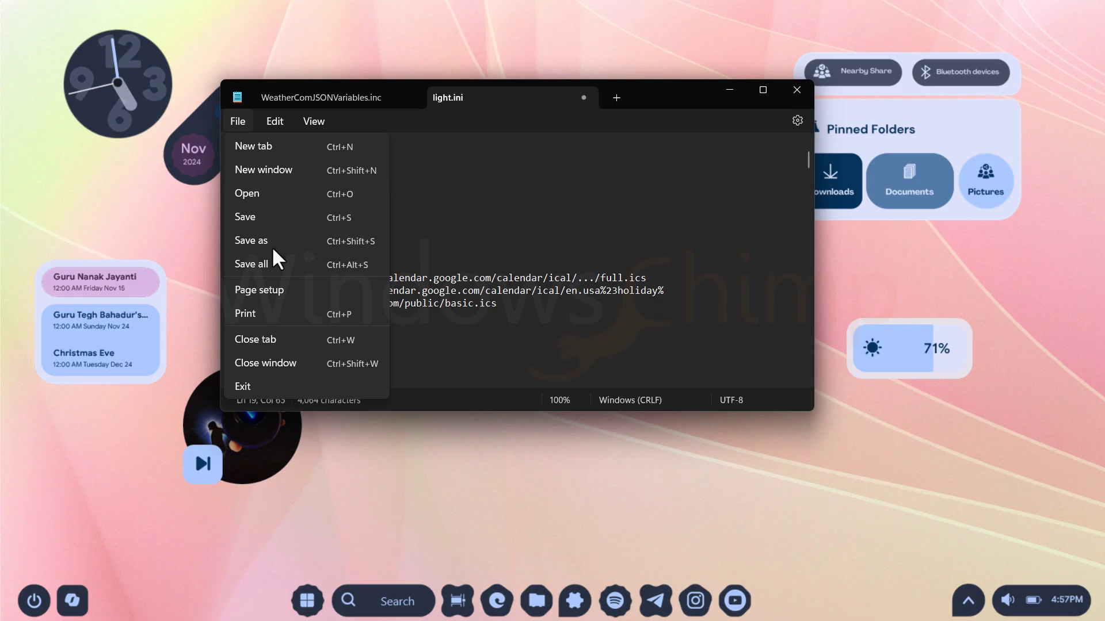
pyautogui.click(251, 217)
pyautogui.click(729, 89)
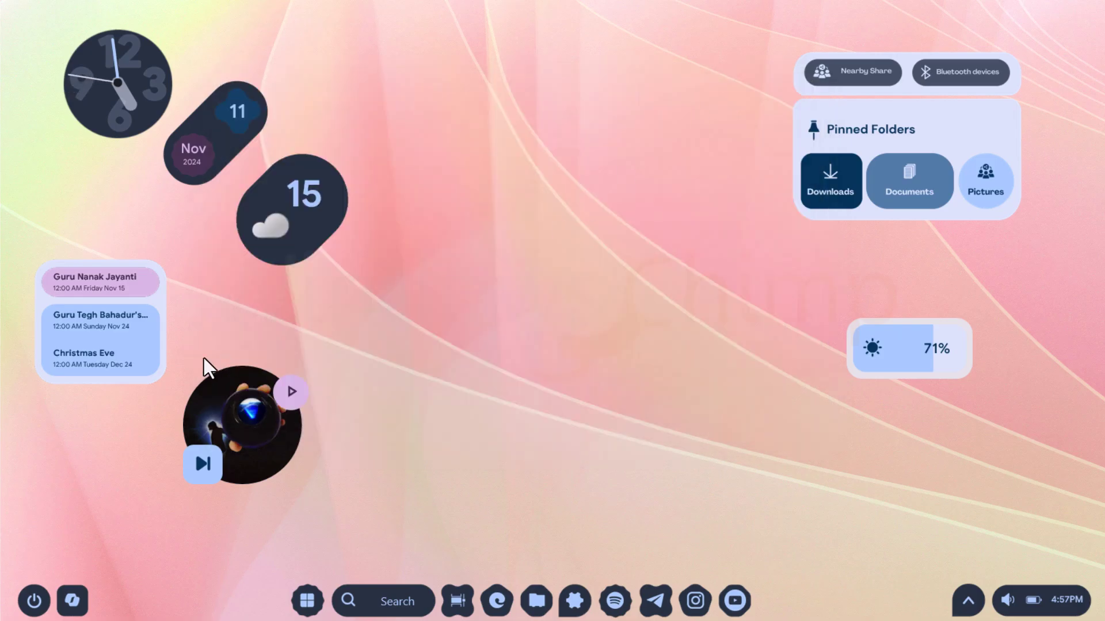
pyautogui.rightClick(143, 303)
pyautogui.click(187, 425)
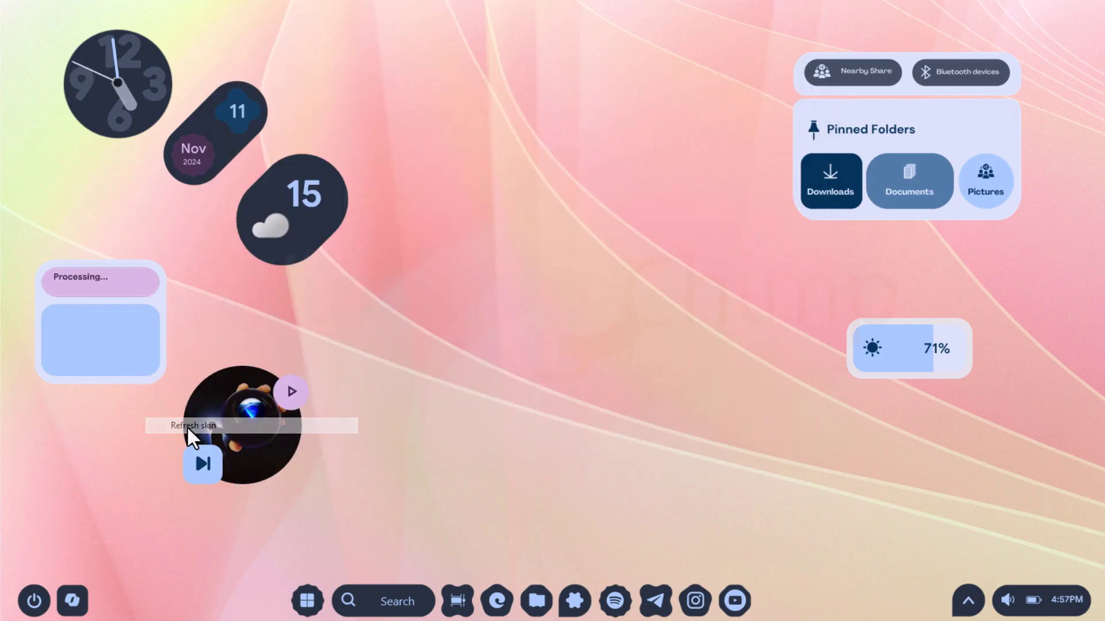